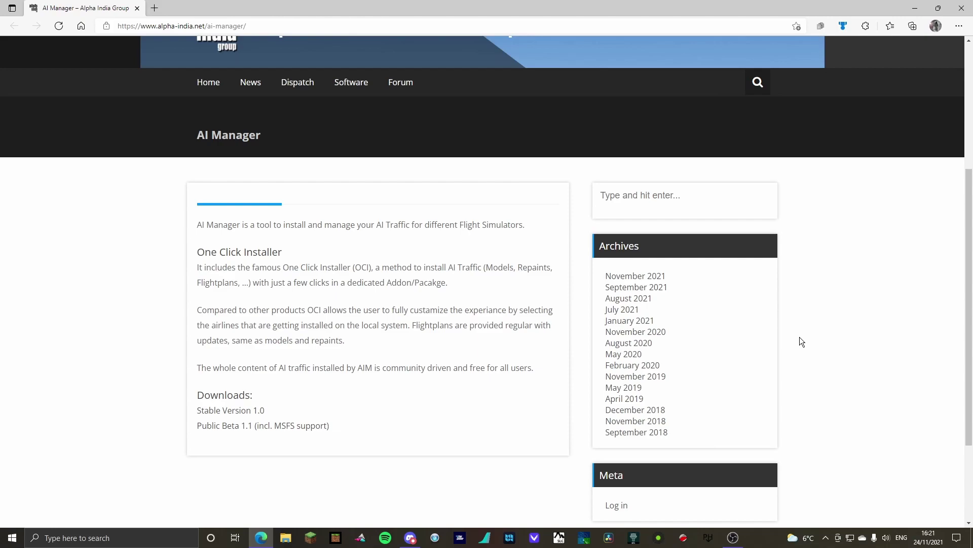
Download AIG_AIManager_1.1.zip from the 'Public Beta 1.1 (incl. MSFS support)' link.
{"action": "scroll", "coordinate": [800, 337], "scroll_direction": "up", "scroll_amount": 2}
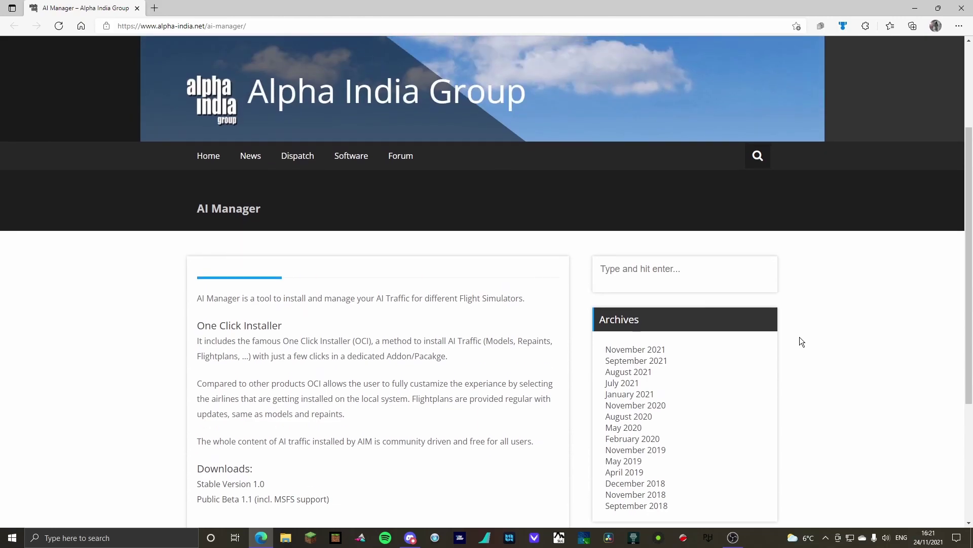
{"action": "scroll", "coordinate": [480, 425], "scroll_direction": "down", "scroll_amount": 2}
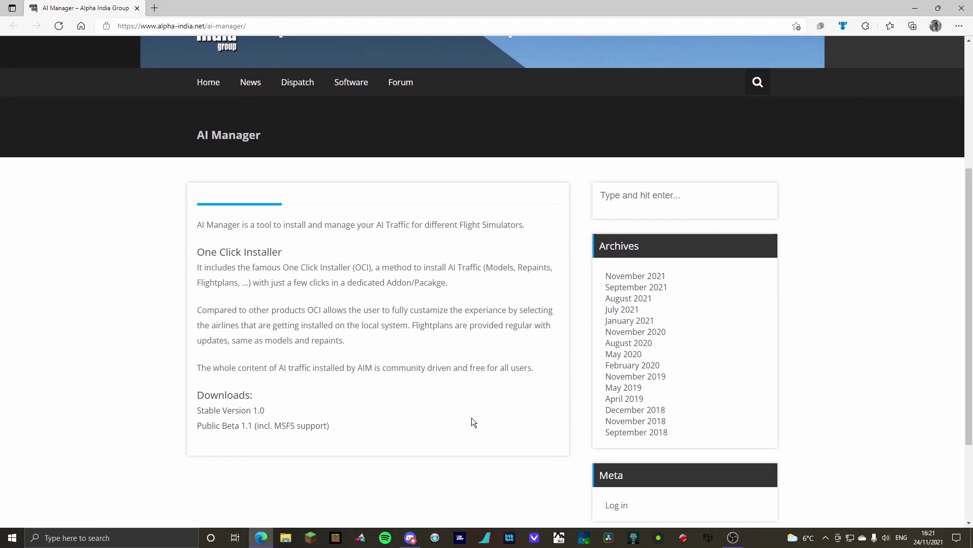
{"action": "left_click", "coordinate": [297, 429]}
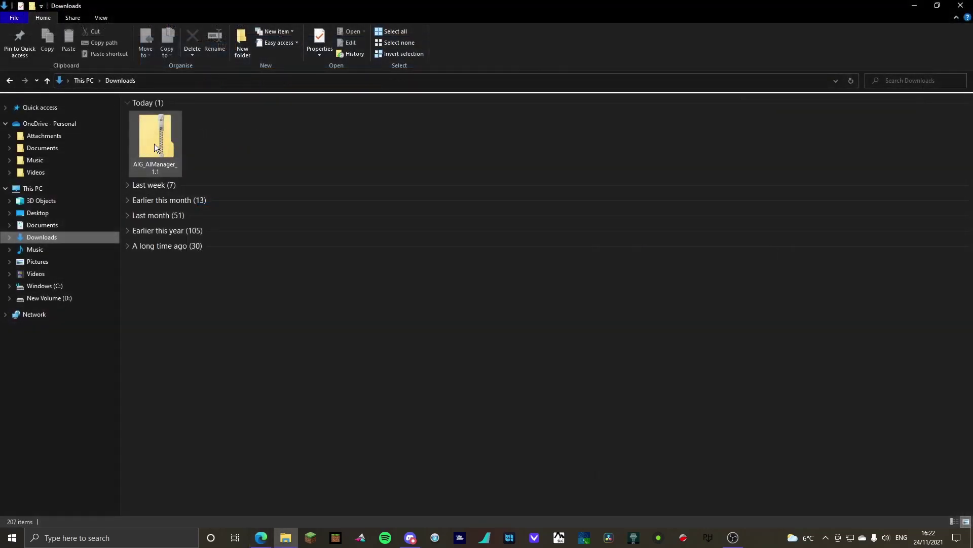
Extract AIG_AIManager_1.1.zip in Downloads to its default destination.
{"action": "right_click", "coordinate": [153, 144]}
{"action": "left_click", "coordinate": [203, 233]}
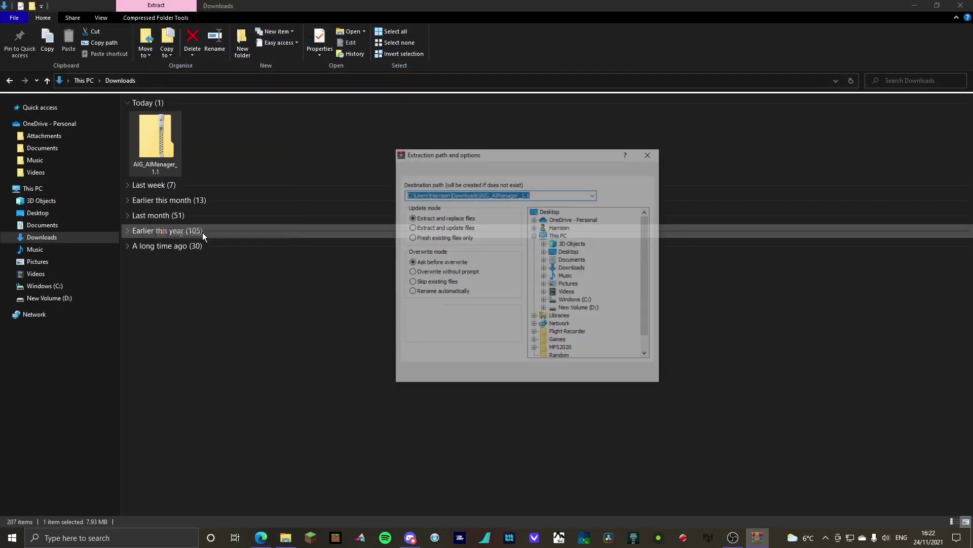
{"action": "left_click", "coordinate": [564, 374]}
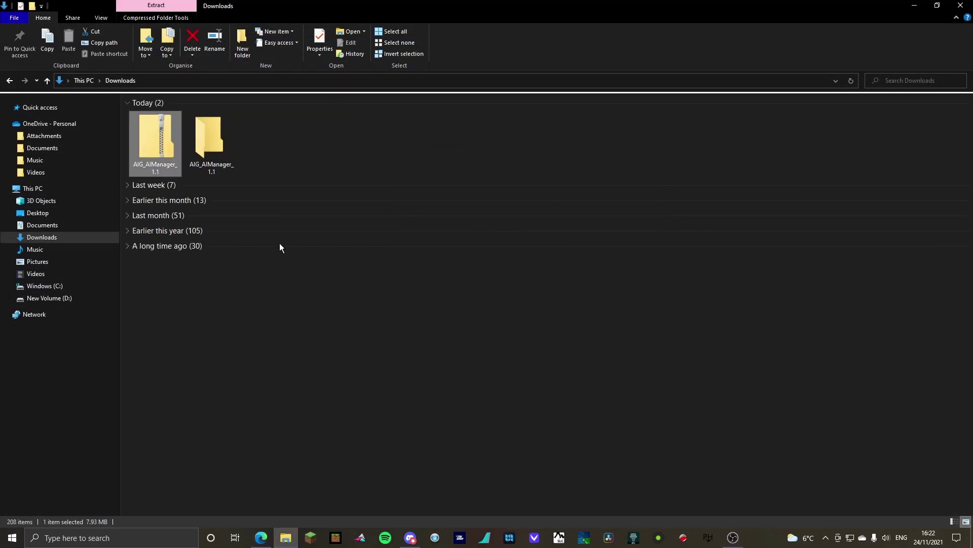
Run 'AIGTech - AI Manager' from the extracted AIG_AIManager_1.1 folder.
{"action": "double_click", "coordinate": [229, 158]}
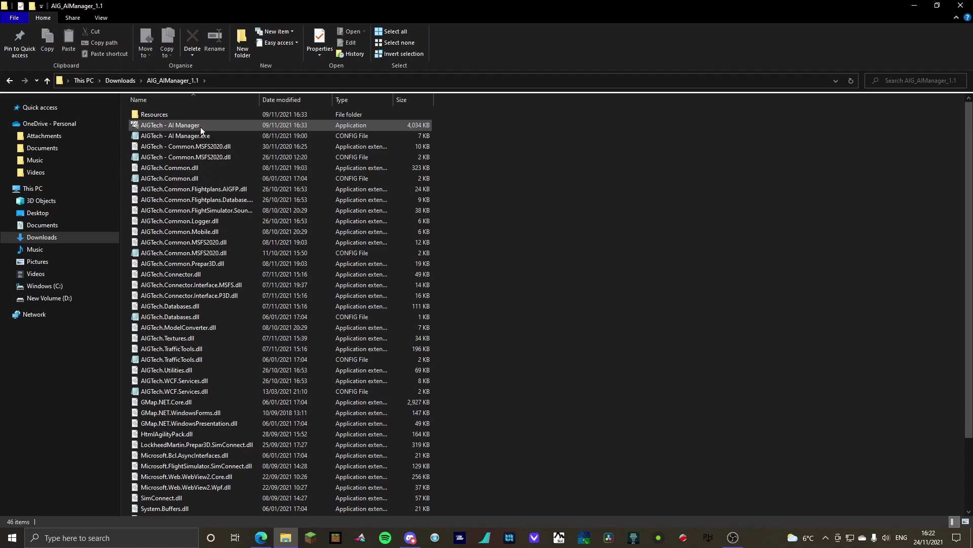
{"action": "right_click", "coordinate": [200, 126]}
{"action": "left_click", "coordinate": [184, 127]}
{"action": "right_click", "coordinate": [187, 126]}
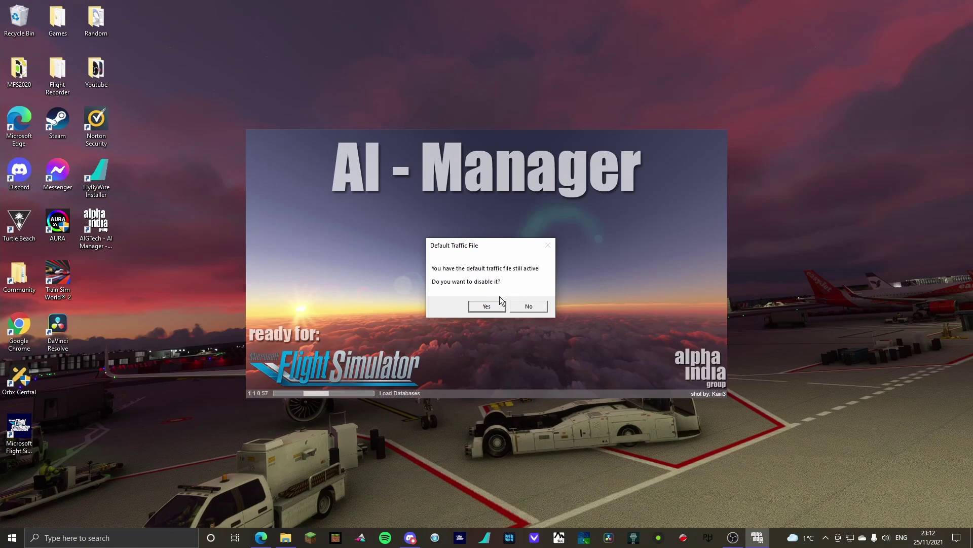
Answer No to disabling the default traffic file and let AI Manager load.
{"action": "left_click", "coordinate": [528, 307]}
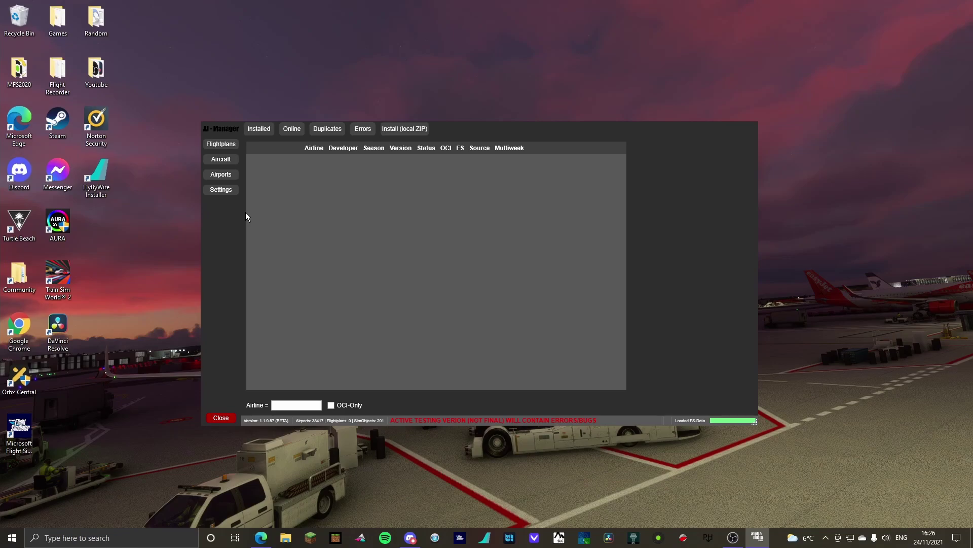
Show the Updates tab of AI Manager's Settings.
{"action": "left_click", "coordinate": [227, 193]}
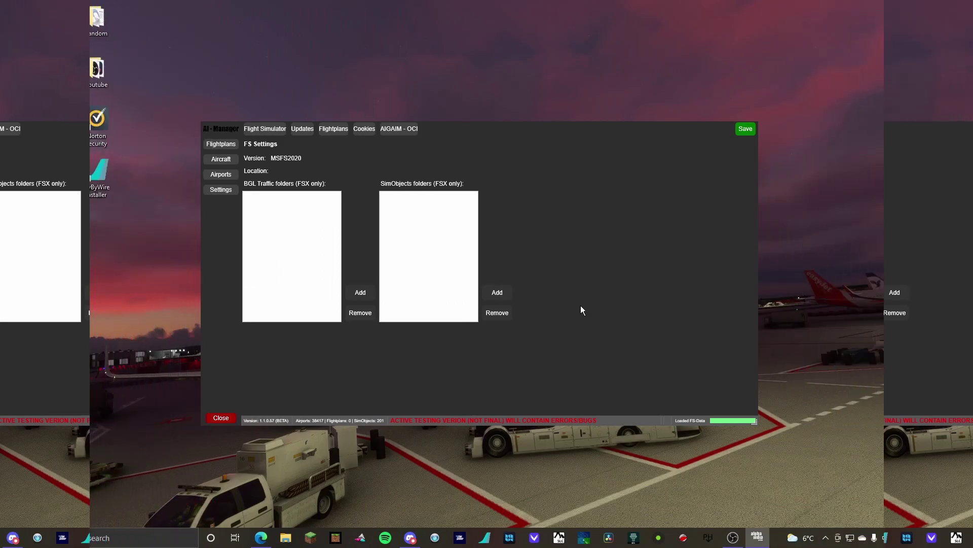
{"action": "left_click", "coordinate": [303, 133]}
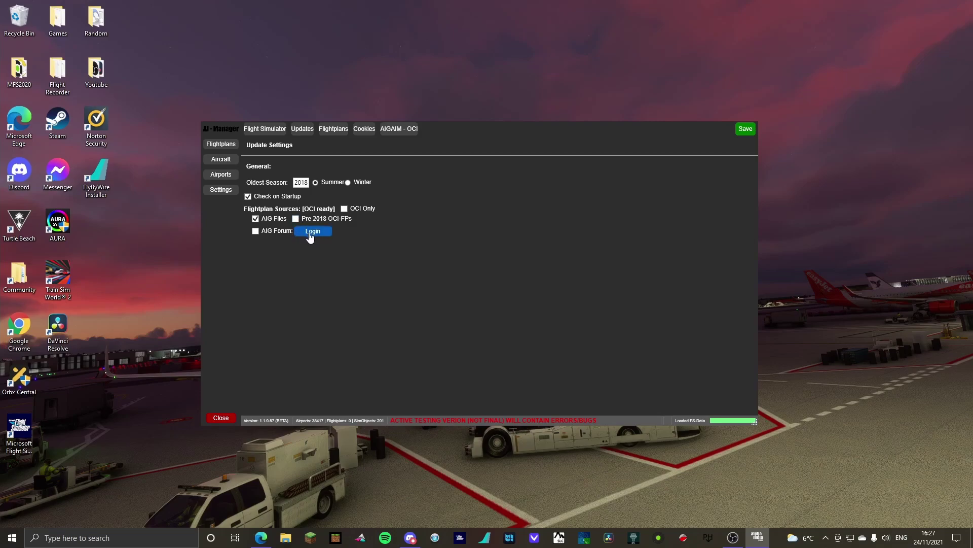
Enable AIG Forum as a source and log in to the Alpha India Group forum.
{"action": "left_click", "coordinate": [310, 233]}
{"action": "left_click", "coordinate": [547, 307]}
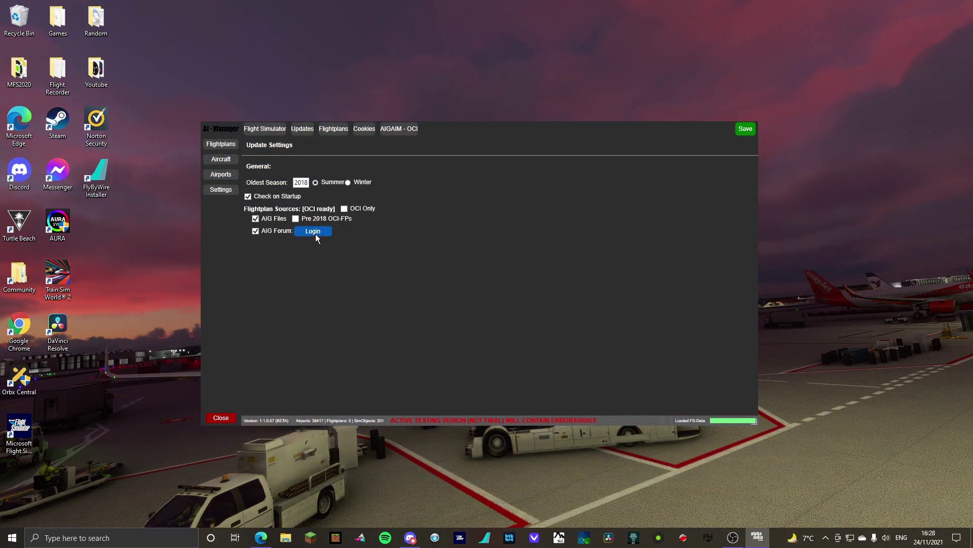
{"action": "left_click", "coordinate": [316, 236]}
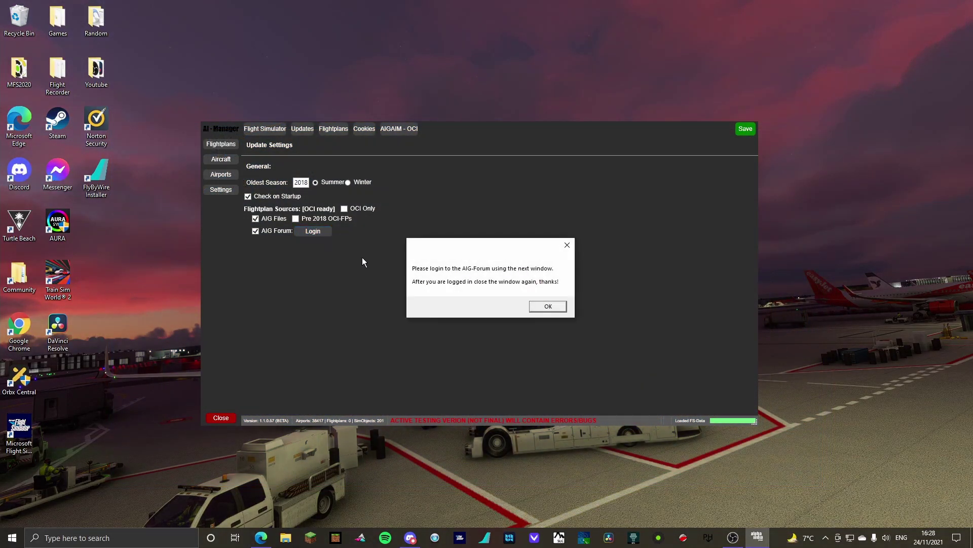
{"action": "left_click", "coordinate": [545, 307]}
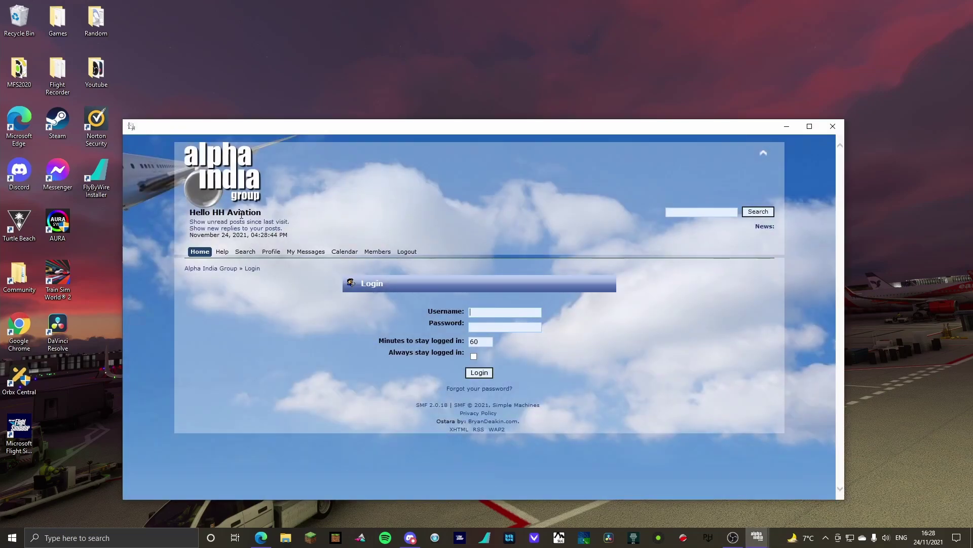
{"action": "left_click", "coordinate": [828, 129]}
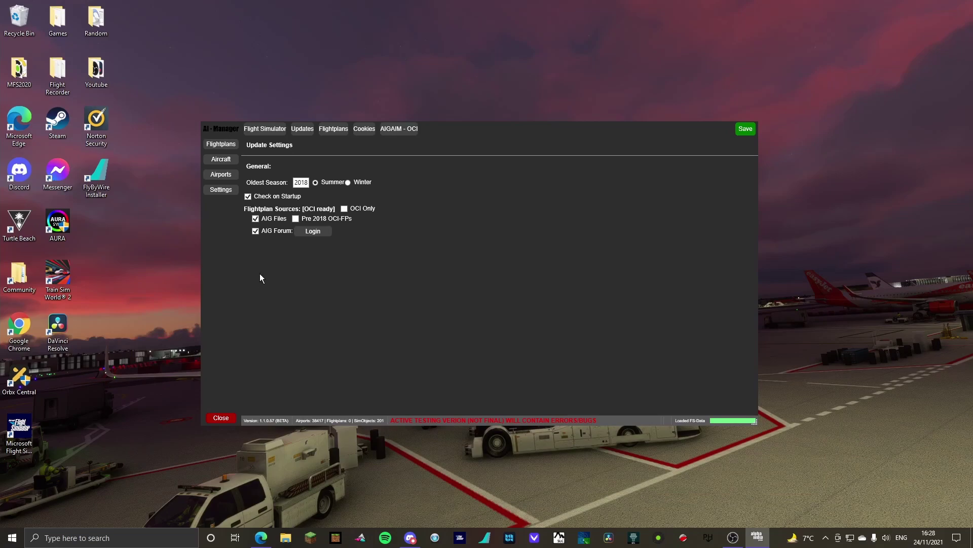
Log in to AVSIM from the Cookies tab, allowing the page's scripts to continue.
{"action": "left_click", "coordinate": [361, 133]}
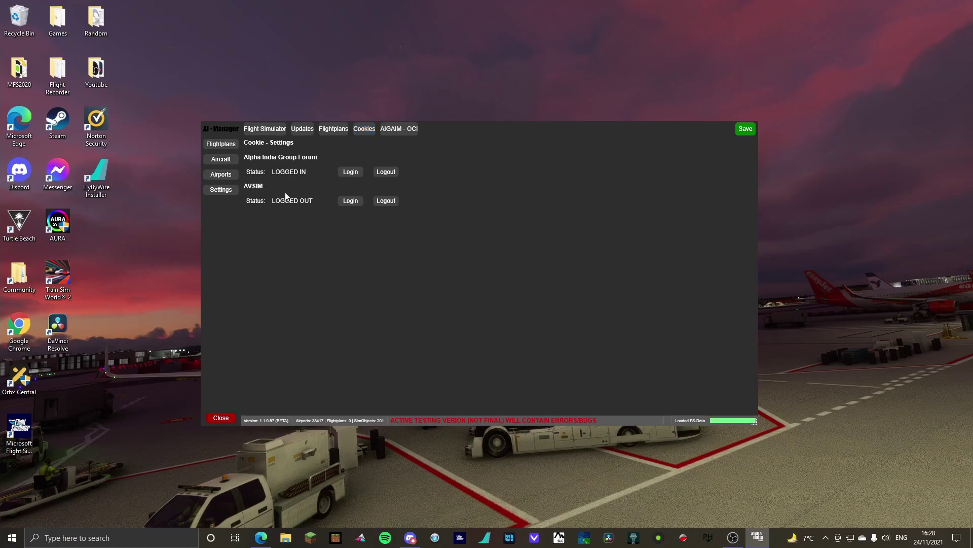
{"action": "left_click", "coordinate": [349, 203]}
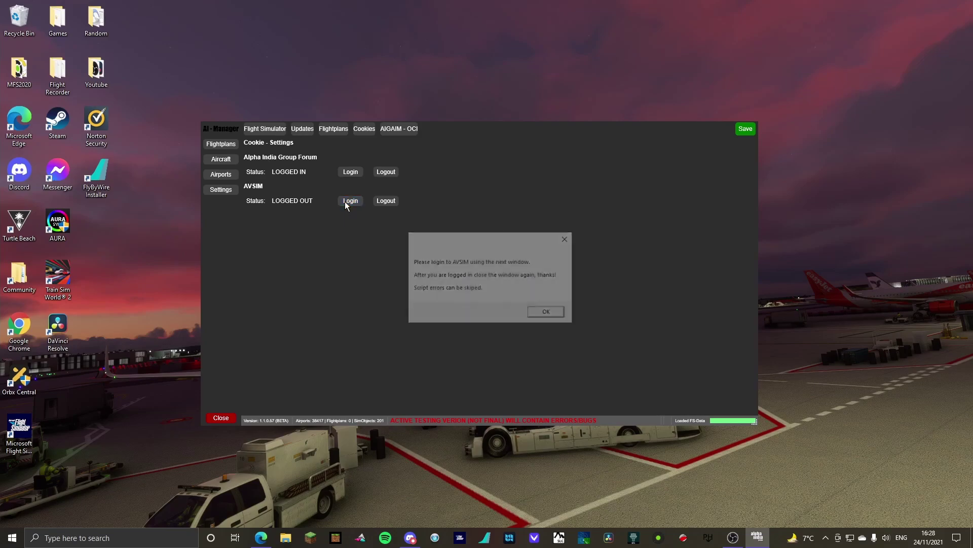
{"action": "left_click", "coordinate": [544, 312]}
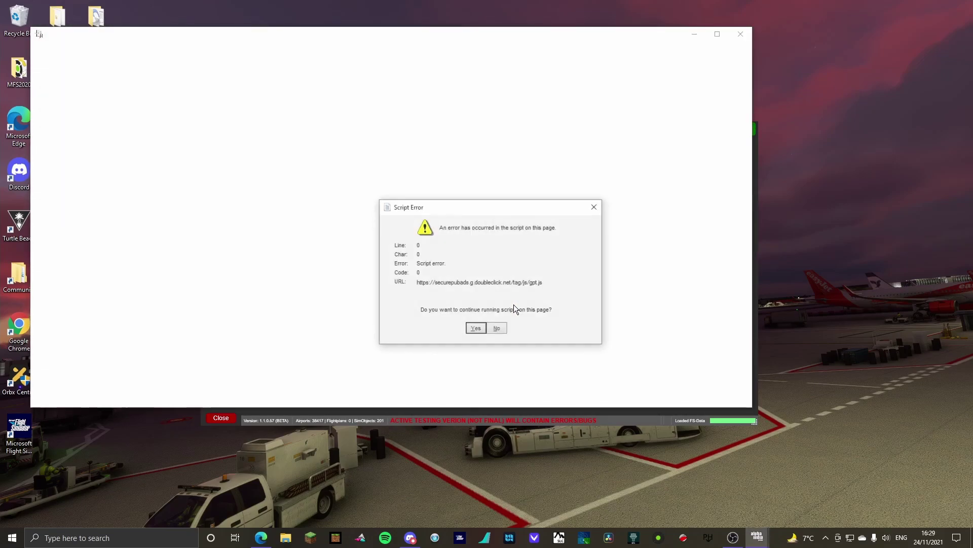
{"action": "left_click", "coordinate": [476, 328]}
{"action": "left_click", "coordinate": [476, 328]}
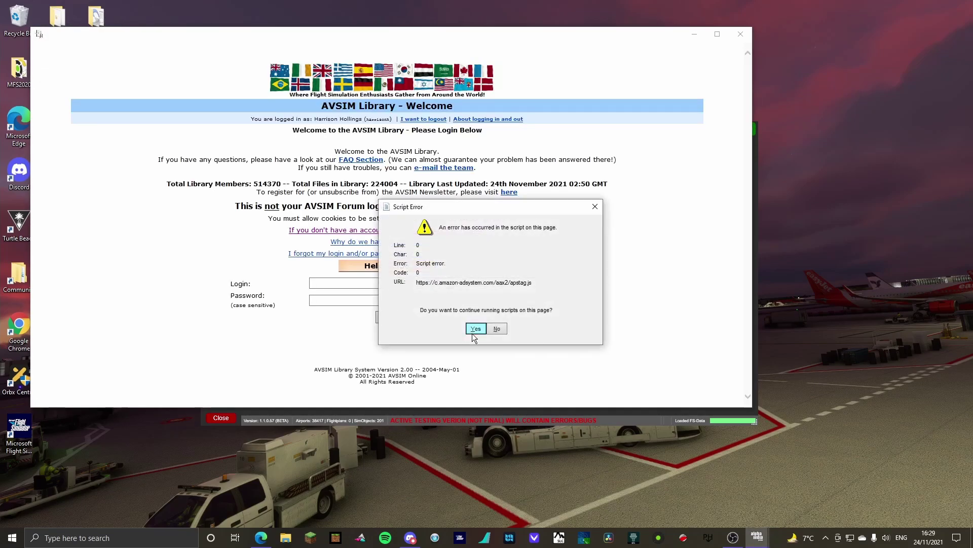
{"action": "left_click", "coordinate": [476, 329]}
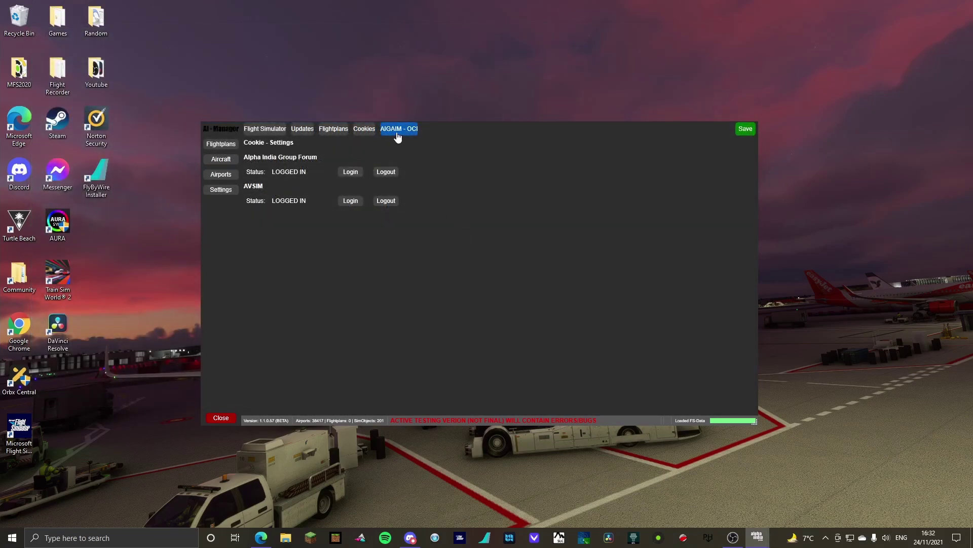
Run the AIGAIM - OCI setup, keeping the current OCI-Directory, and confirm the restart.
{"action": "left_click", "coordinate": [399, 136]}
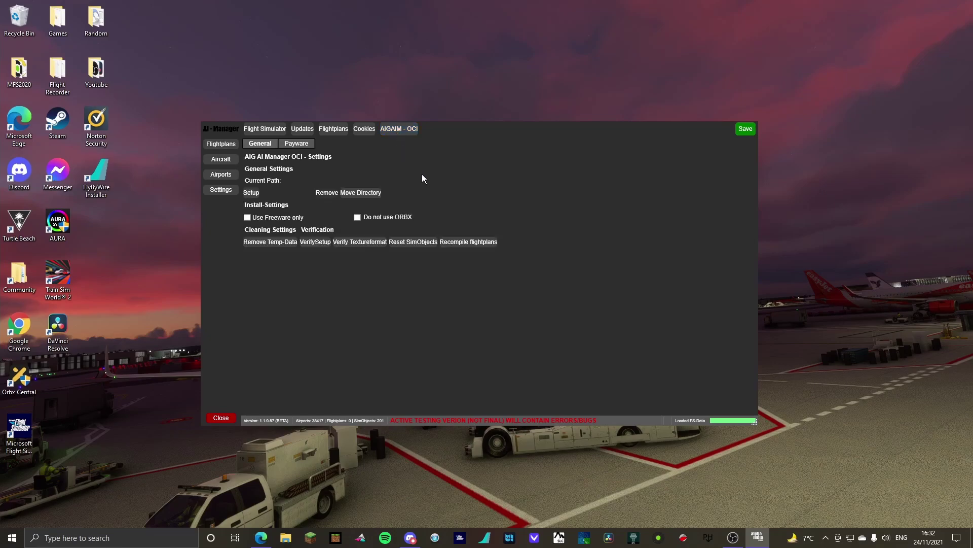
{"action": "left_click", "coordinate": [253, 194]}
{"action": "left_click", "coordinate": [252, 193]}
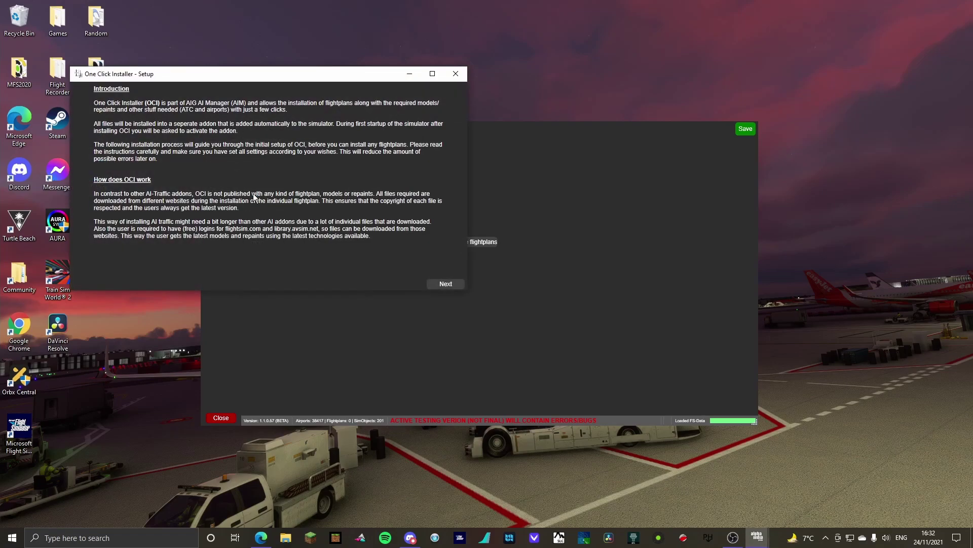
{"action": "left_click", "coordinate": [446, 285]}
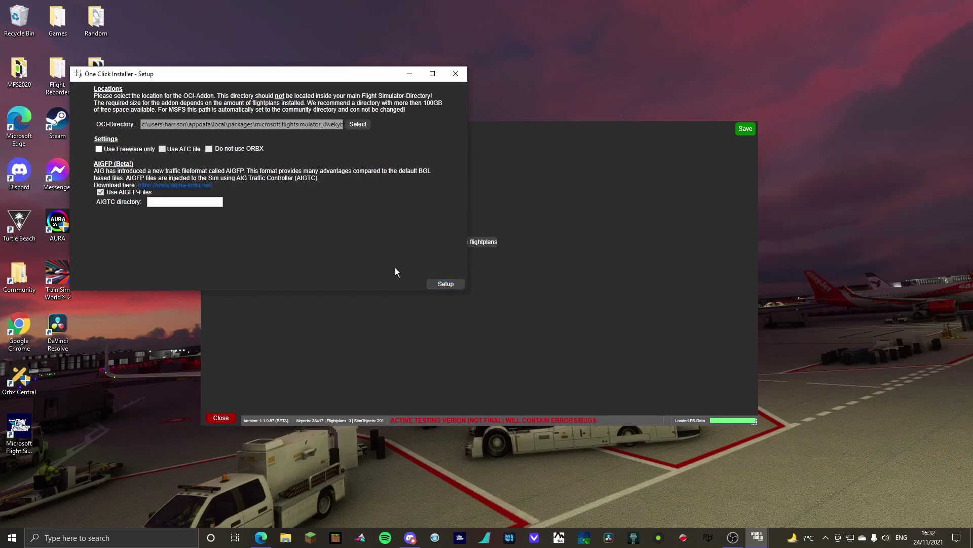
{"action": "left_click", "coordinate": [355, 126]}
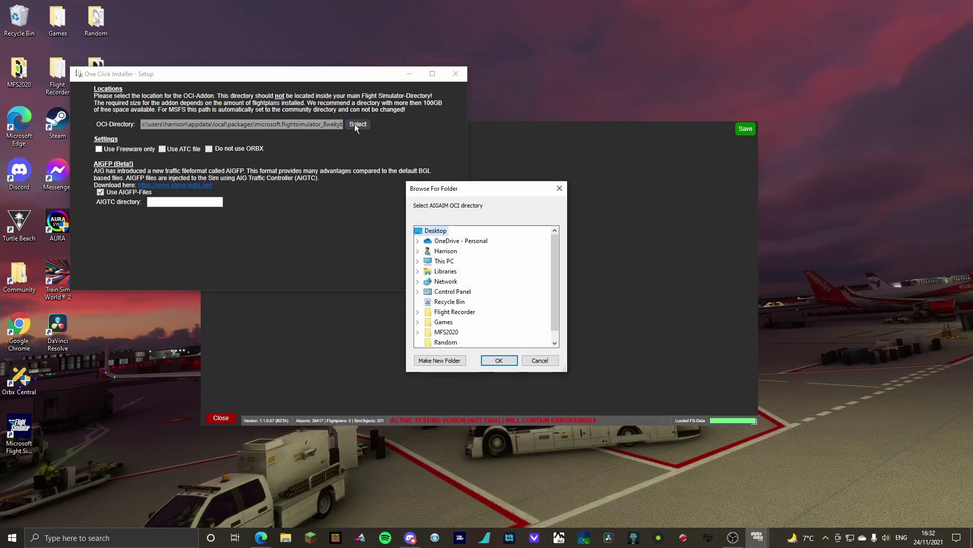
{"action": "left_click", "coordinate": [560, 190]}
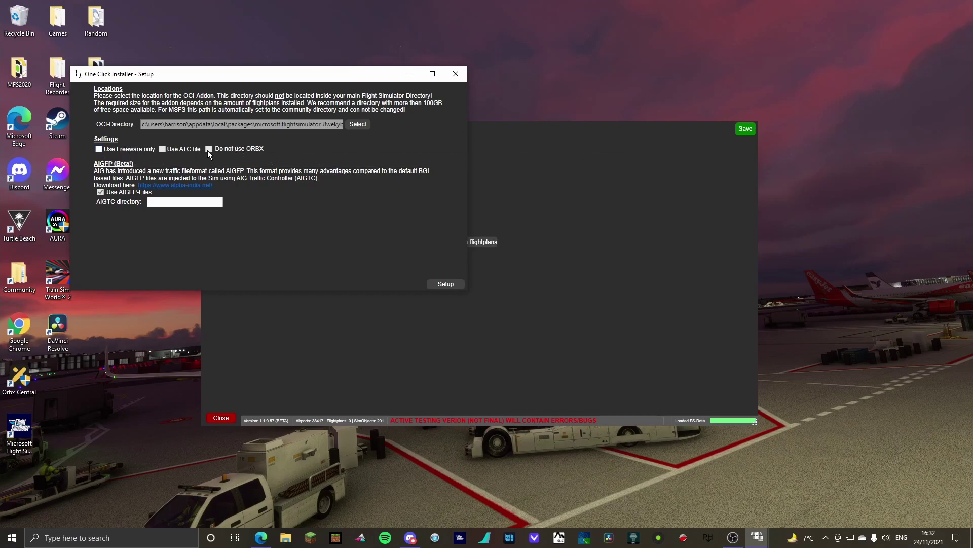
{"action": "left_click", "coordinate": [448, 285]}
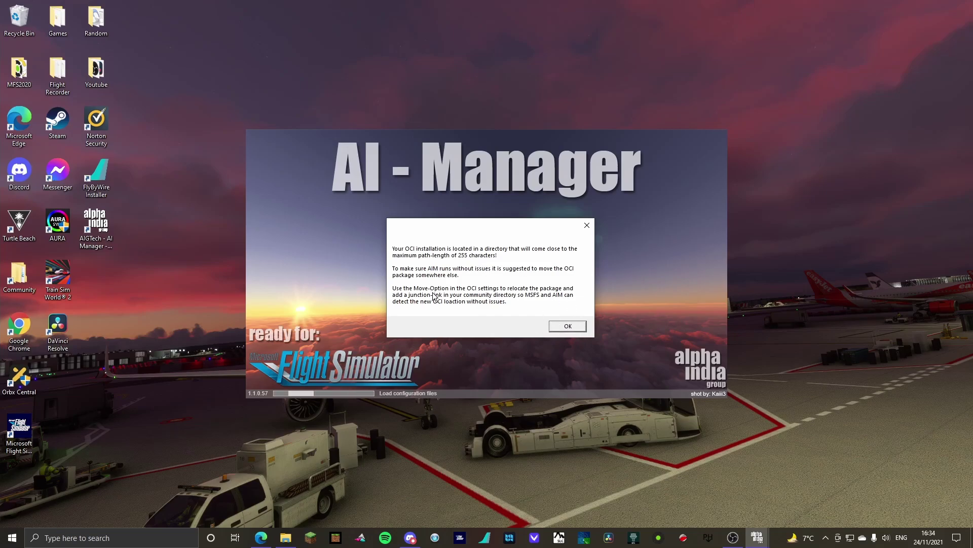
Dismiss the path-length warning and begin relocating the OCI addon folder.
{"action": "left_click", "coordinate": [569, 326]}
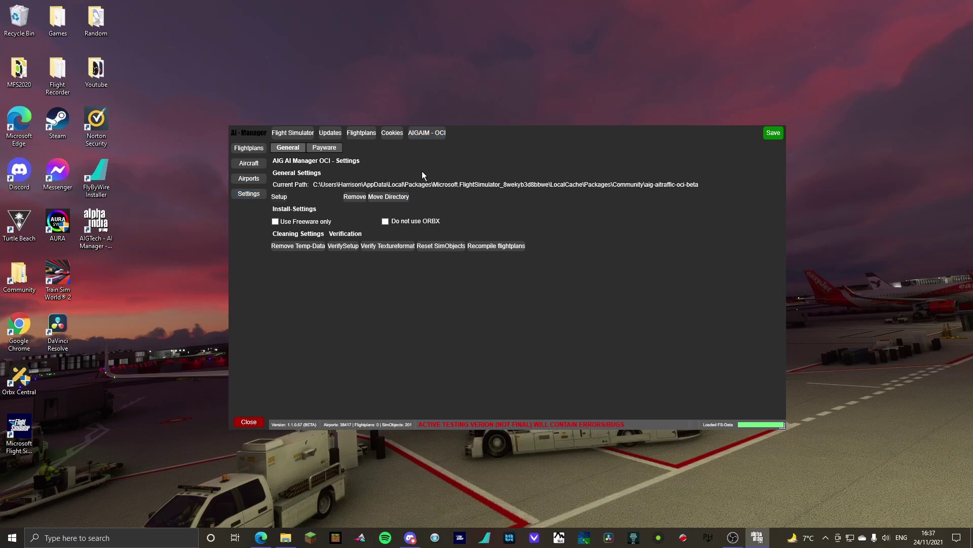
{"action": "left_click", "coordinate": [390, 199]}
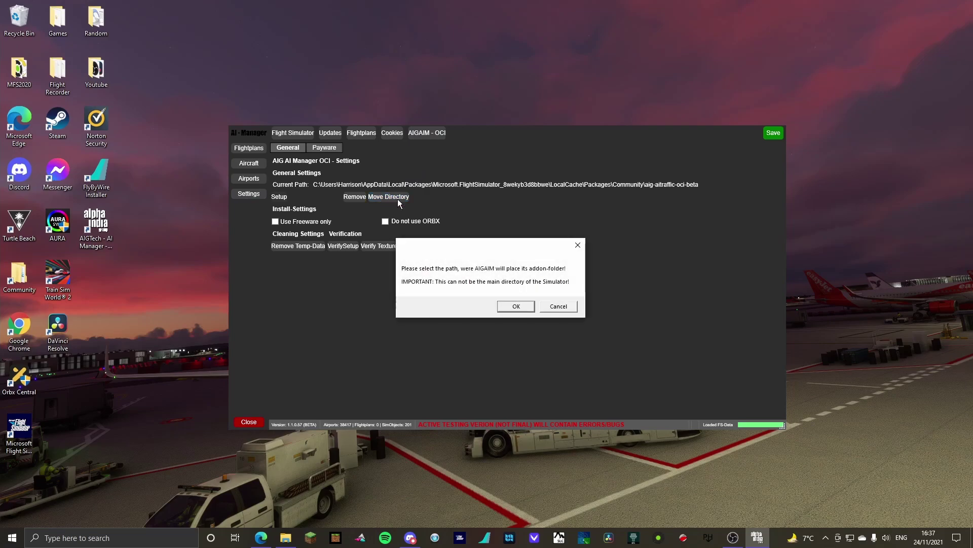
{"action": "left_click", "coordinate": [515, 307]}
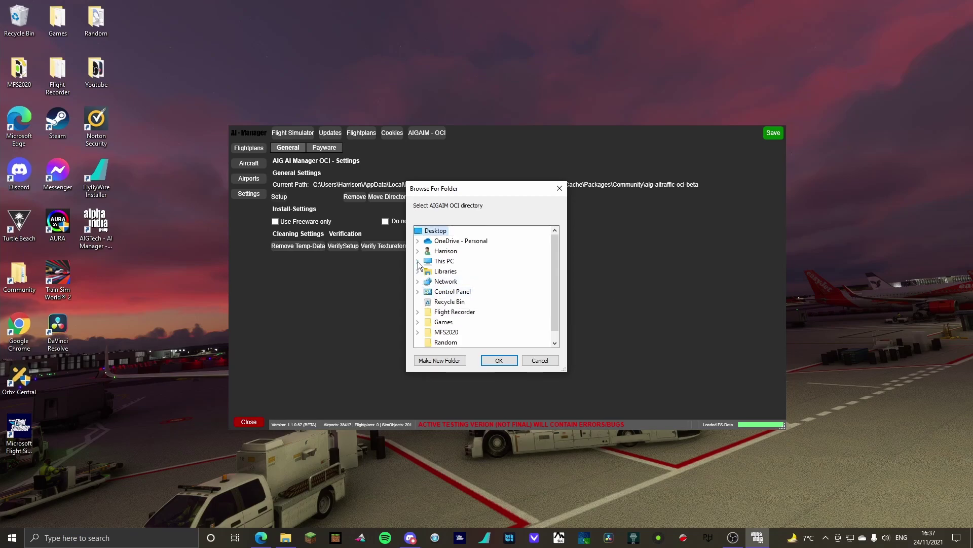
Move the OCI addon folder to D:\aig-aitraffic-oci-beta and acknowledge the restart.
{"action": "left_click", "coordinate": [417, 262]}
{"action": "left_click", "coordinate": [428, 319]}
{"action": "scroll", "coordinate": [430, 312], "scroll_direction": "down", "scroll_amount": 1}
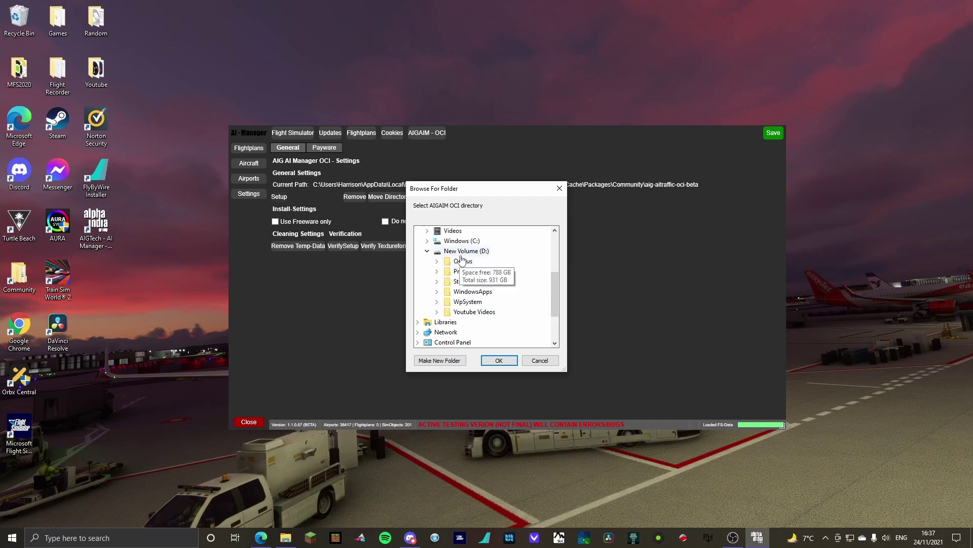
{"action": "left_click", "coordinate": [465, 250]}
{"action": "left_click", "coordinate": [496, 361]}
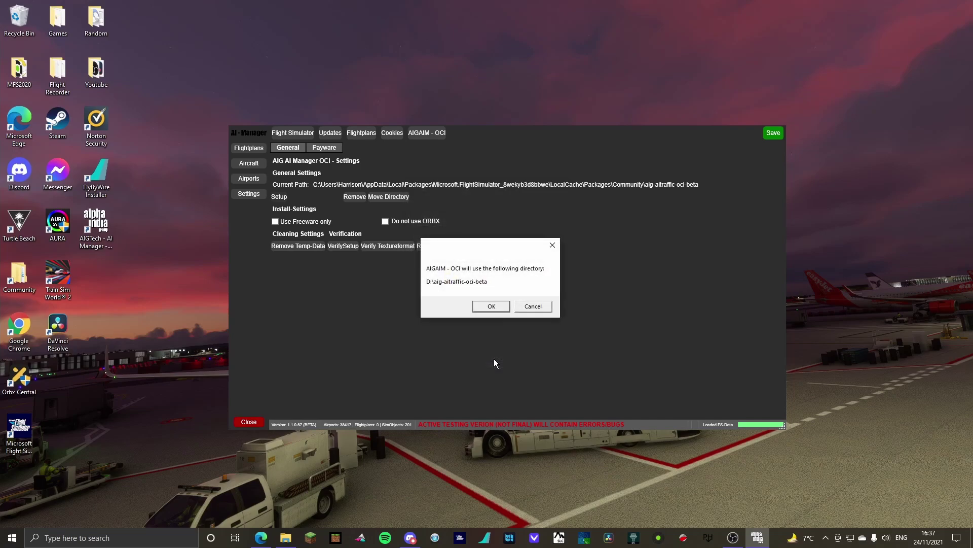
{"action": "left_click", "coordinate": [491, 307]}
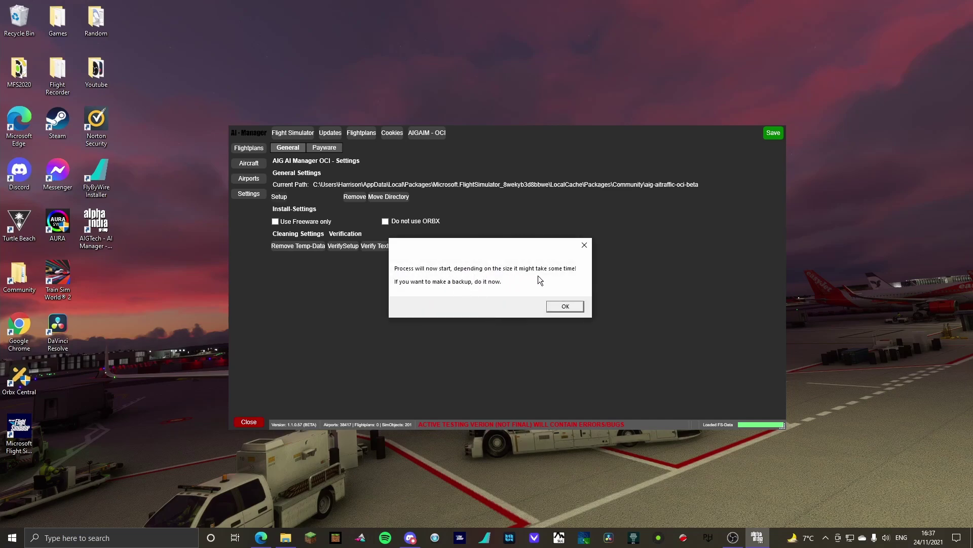
{"action": "left_click", "coordinate": [567, 306]}
{"action": "left_click", "coordinate": [495, 300]}
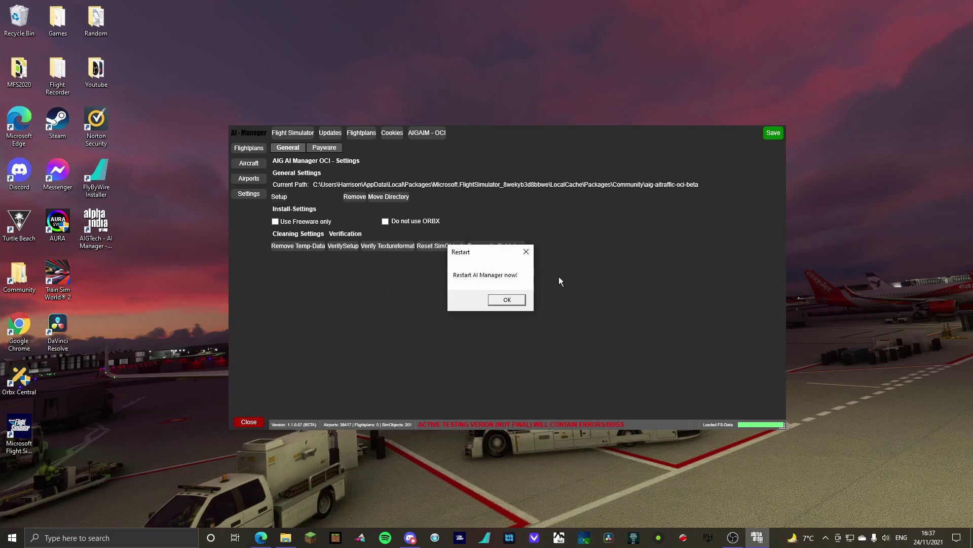
{"action": "left_click", "coordinate": [507, 300]}
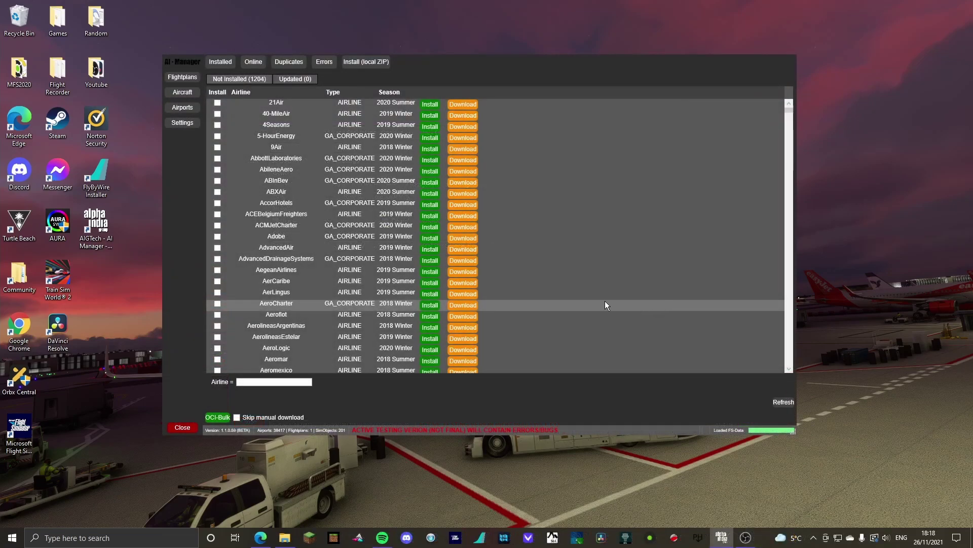
Mark AegeanAirlines and AerLingus in the Not Installed list and start OCI-Bulk.
{"action": "left_click", "coordinate": [229, 64]}
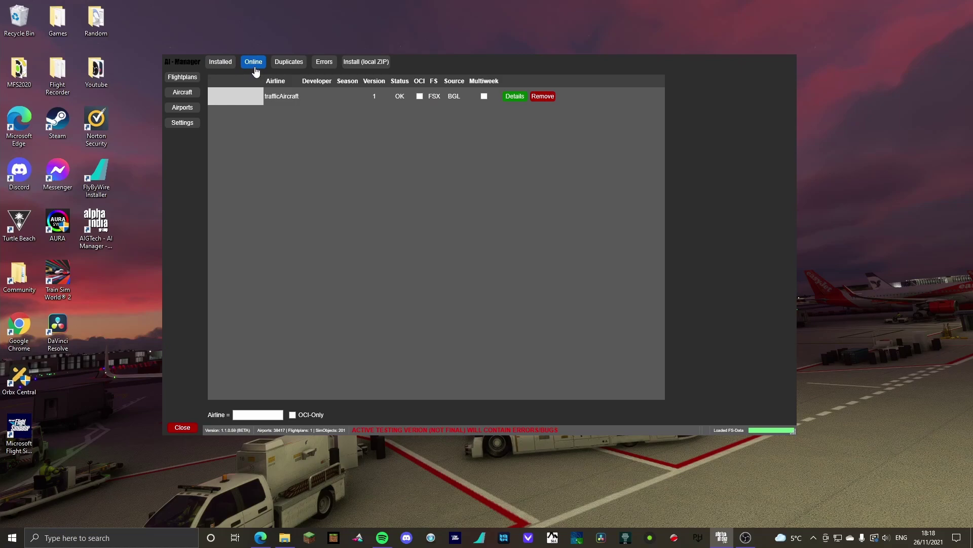
{"action": "left_click", "coordinate": [256, 66]}
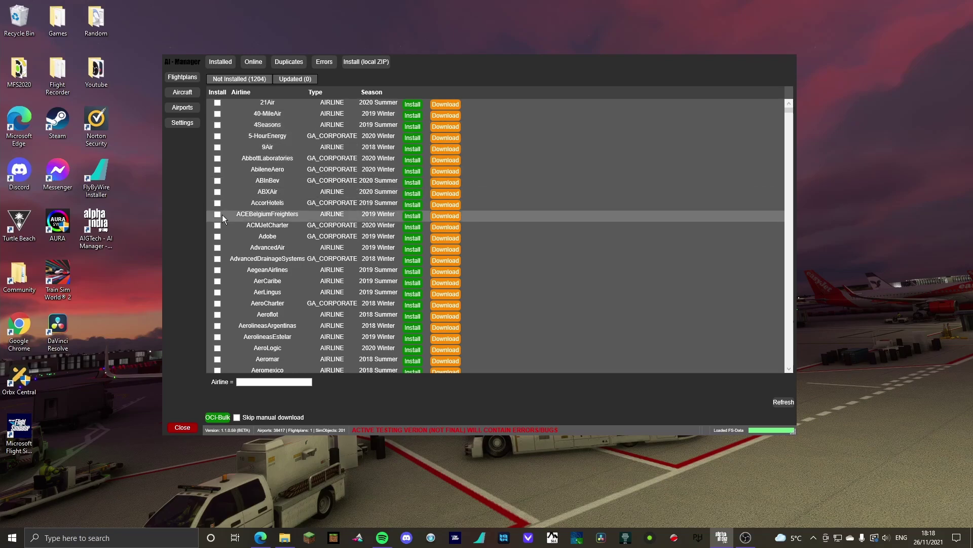
{"action": "left_click", "coordinate": [218, 270]}
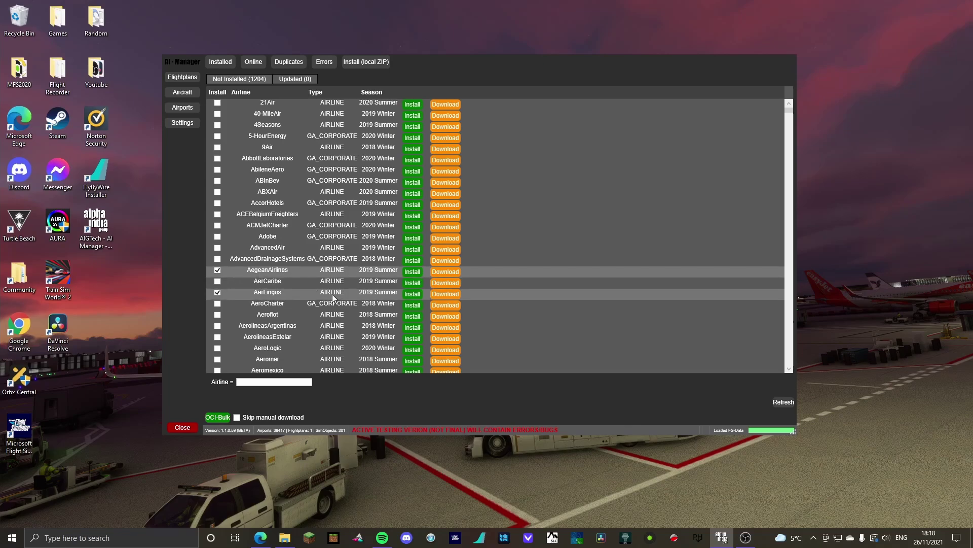
{"action": "left_click", "coordinate": [218, 418]}
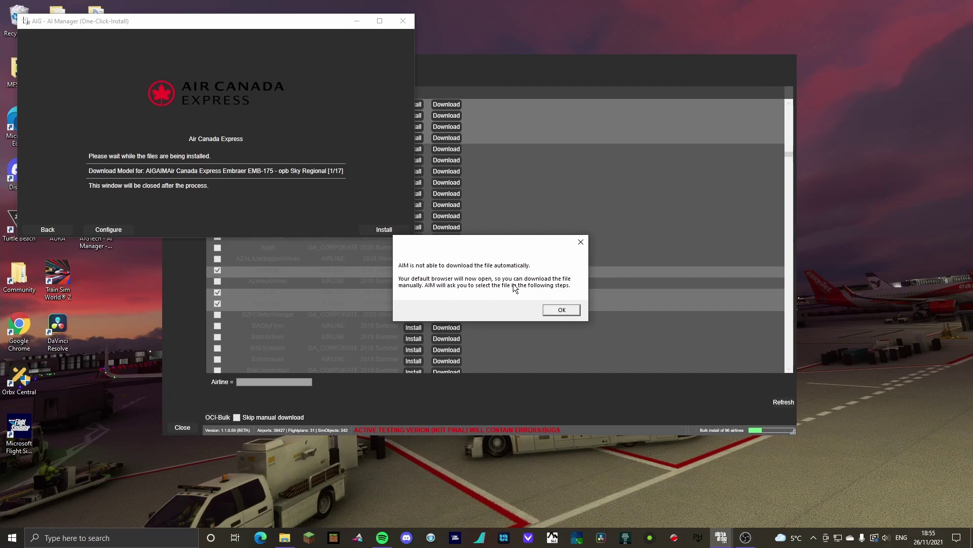
Download the Raven E-175 zip and supply it to the Air Canada Express install.
{"action": "left_click", "coordinate": [561, 309]}
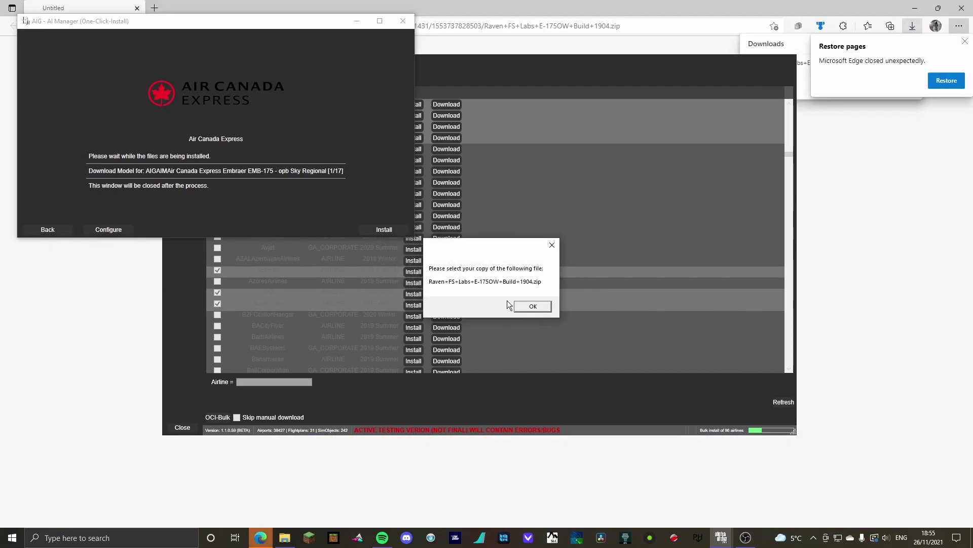
{"action": "left_click", "coordinate": [965, 42]}
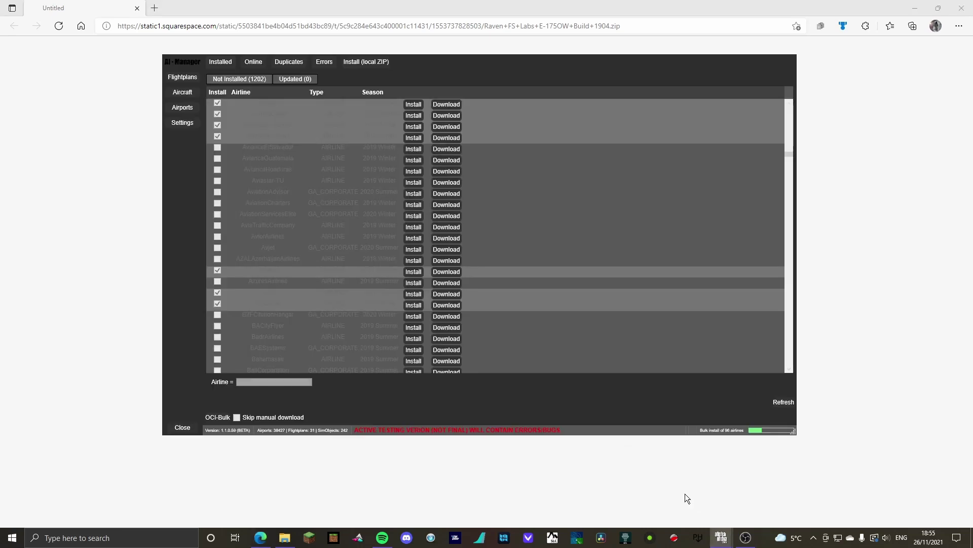
{"action": "mouse_move", "coordinate": [726, 536]}
{"action": "left_click", "coordinate": [752, 498]}
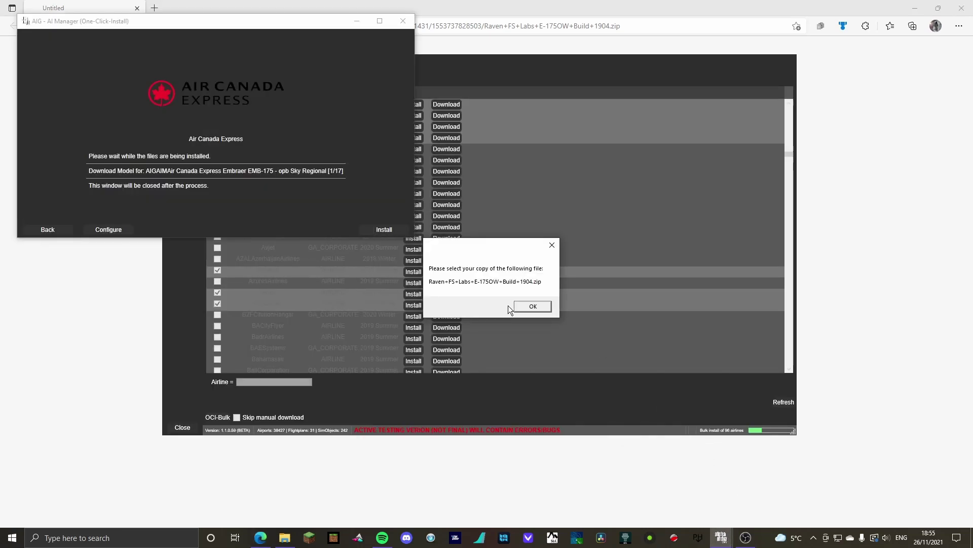
{"action": "left_click", "coordinate": [533, 306]}
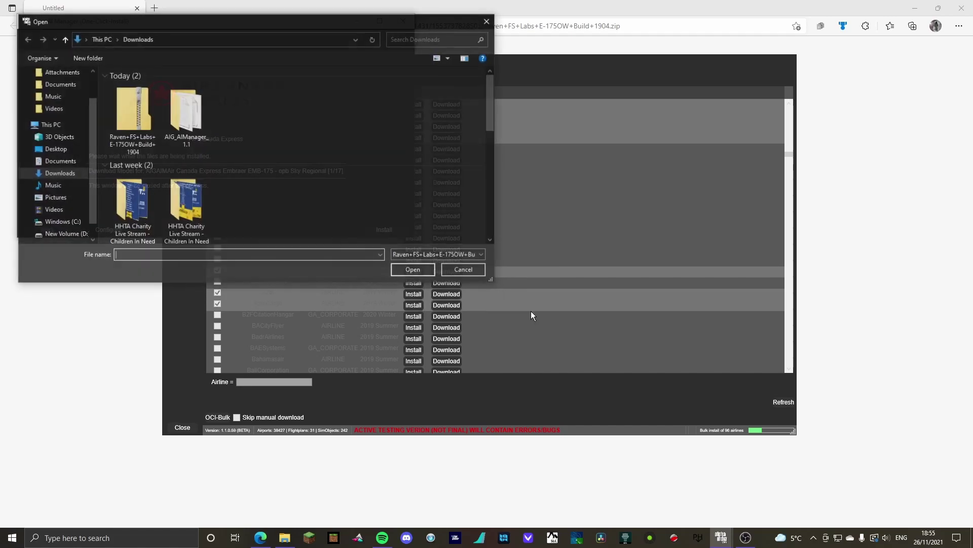
{"action": "left_click", "coordinate": [135, 121]}
{"action": "left_click", "coordinate": [411, 268]}
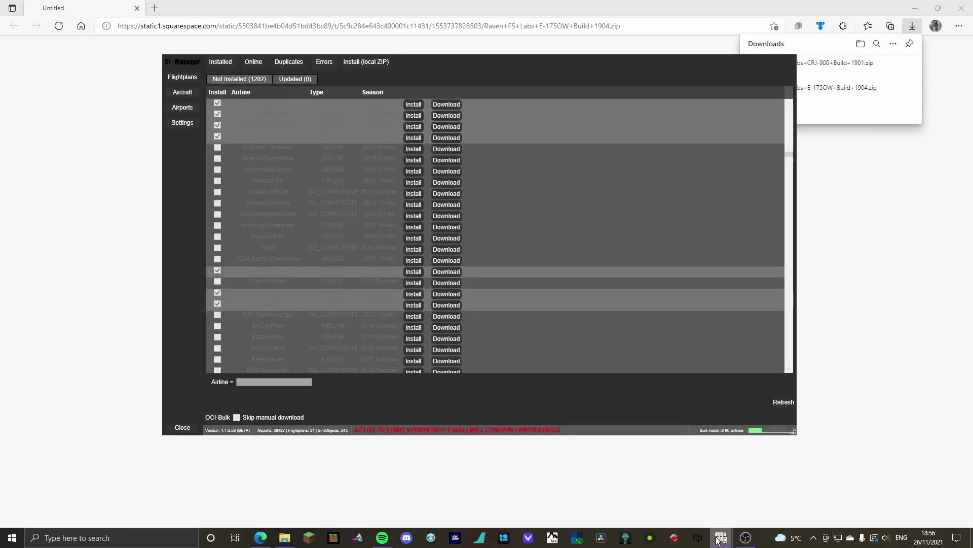
Supply the downloaded Raven CRJ-900 zip from Downloads to the installer.
{"action": "left_click", "coordinate": [746, 499]}
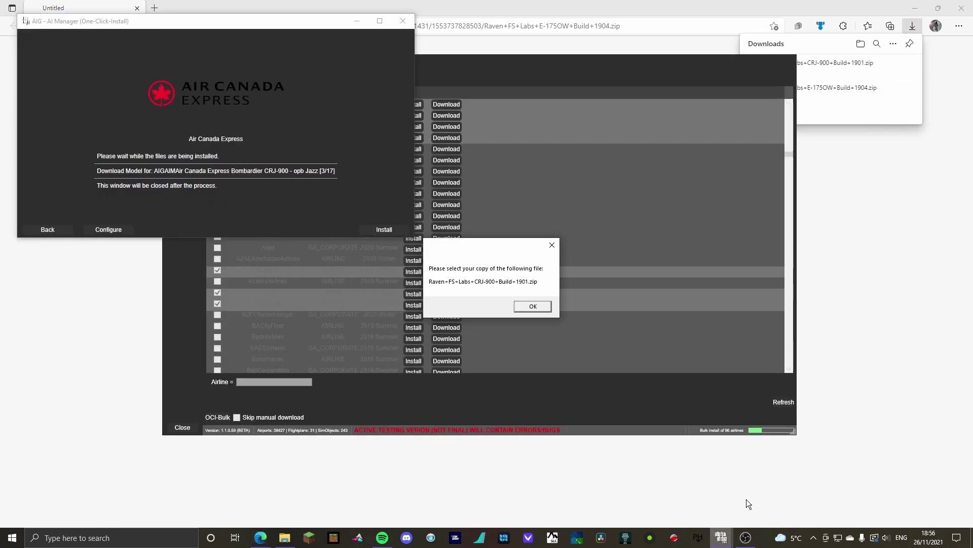
{"action": "left_click", "coordinate": [534, 312]}
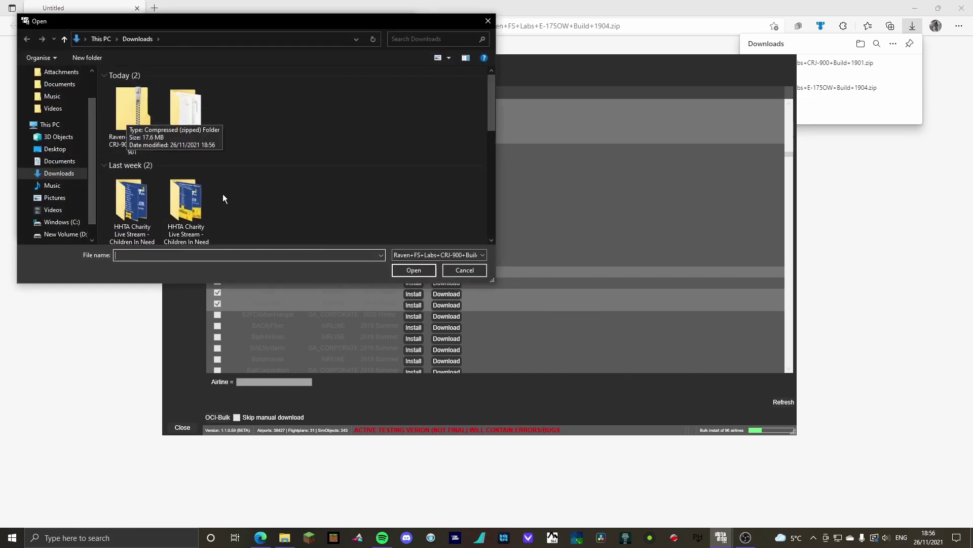
{"action": "left_click", "coordinate": [135, 120]}
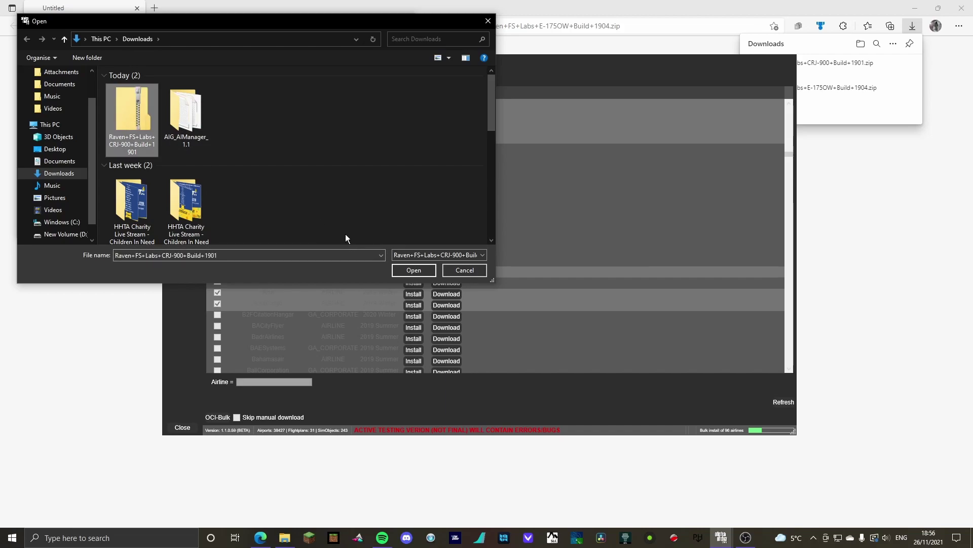
{"action": "left_click", "coordinate": [402, 270]}
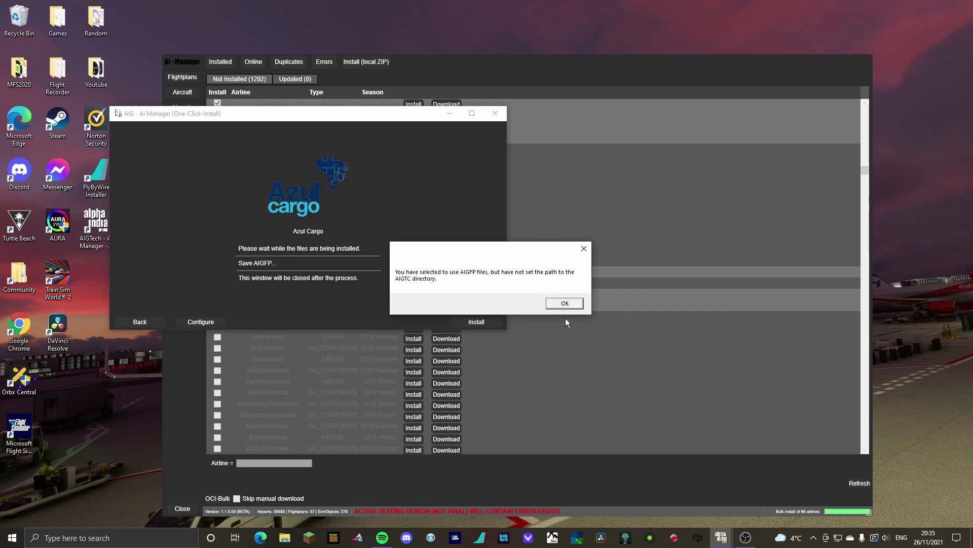
Dismiss the AIGFP path warning so the bulk install can finish.
{"action": "left_click", "coordinate": [566, 303]}
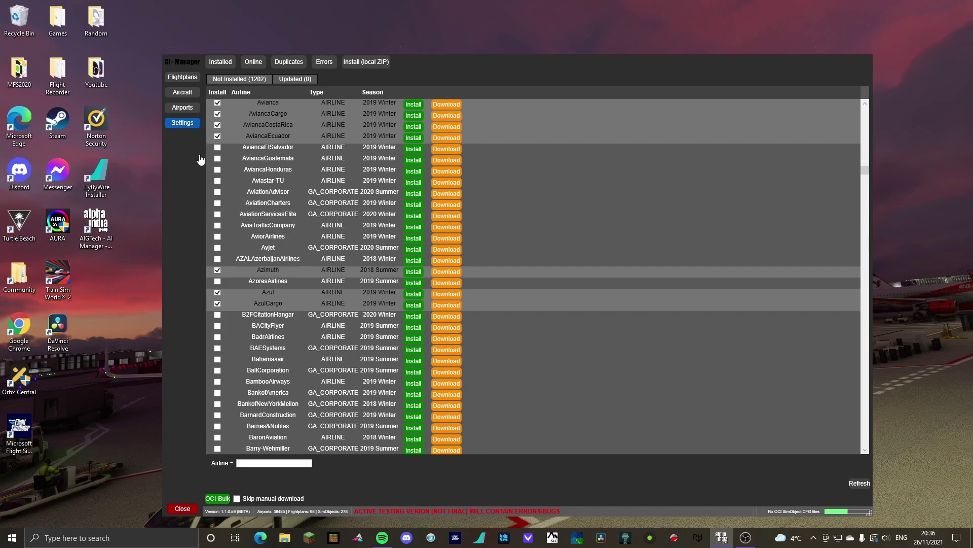
Open the manager's Settings and switch to the AIGAIM - OCI page.
{"action": "left_click", "coordinate": [183, 122]}
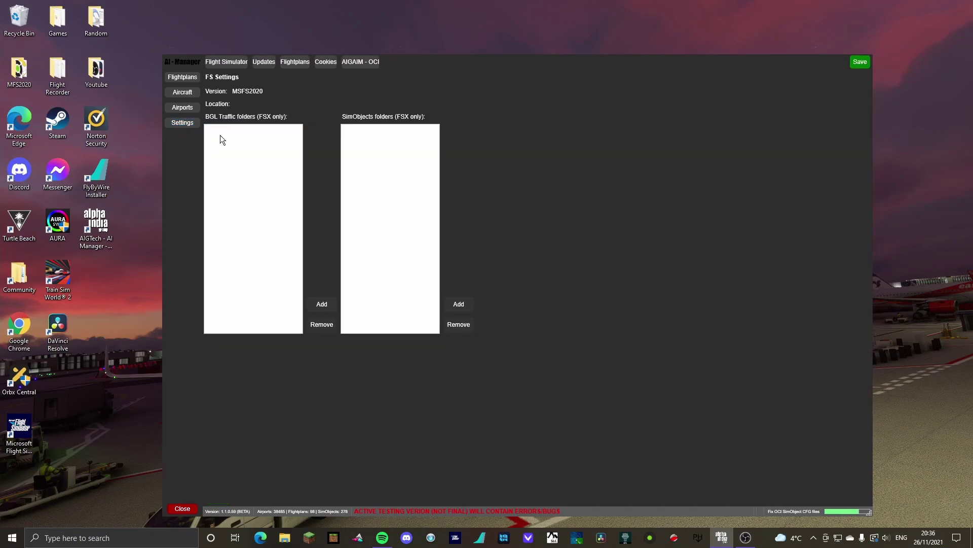
{"action": "left_click", "coordinate": [361, 65]}
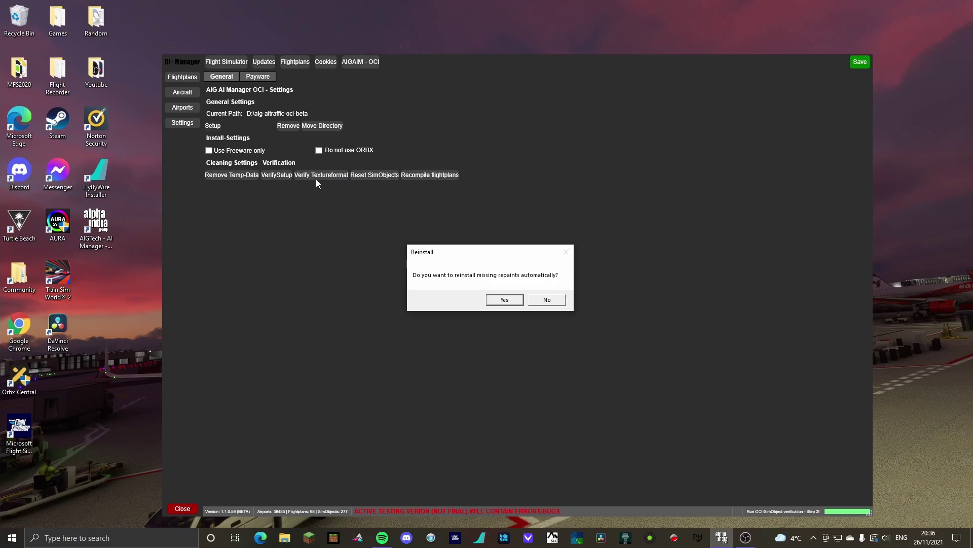
Accept automatic repaint reinstall, then dismiss the install error and AIGFP warnings for Air Serbia and ASL Belgium.
{"action": "left_click", "coordinate": [501, 300]}
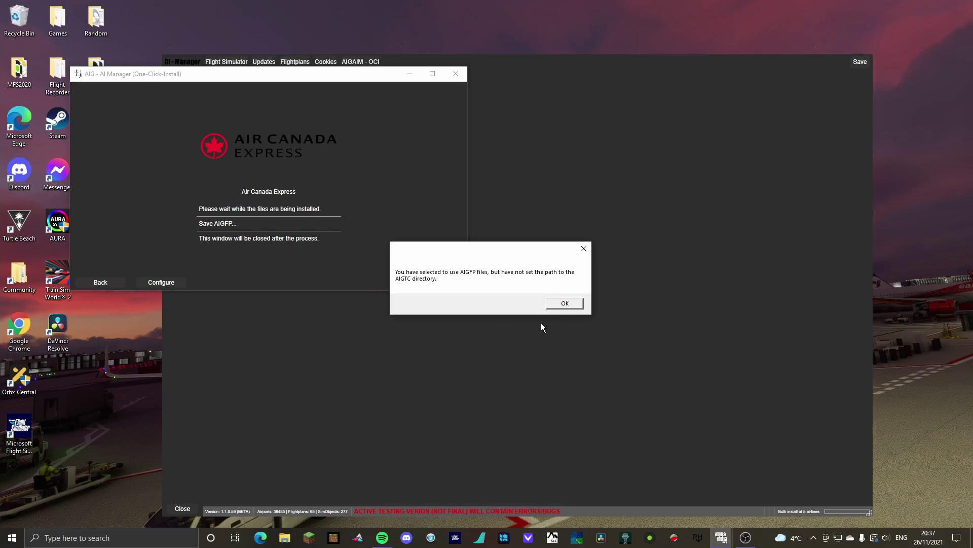
{"action": "left_click", "coordinate": [564, 303]}
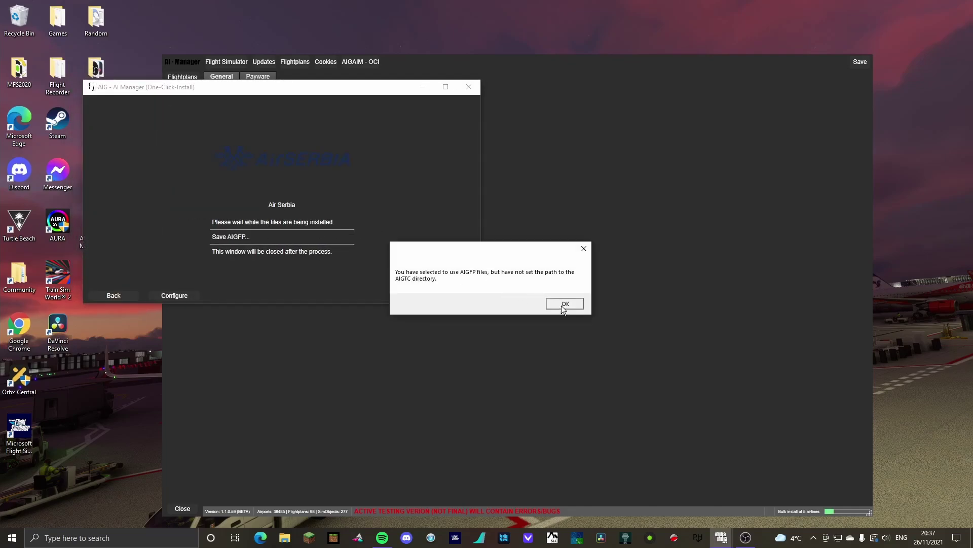
{"action": "left_click", "coordinate": [563, 304]}
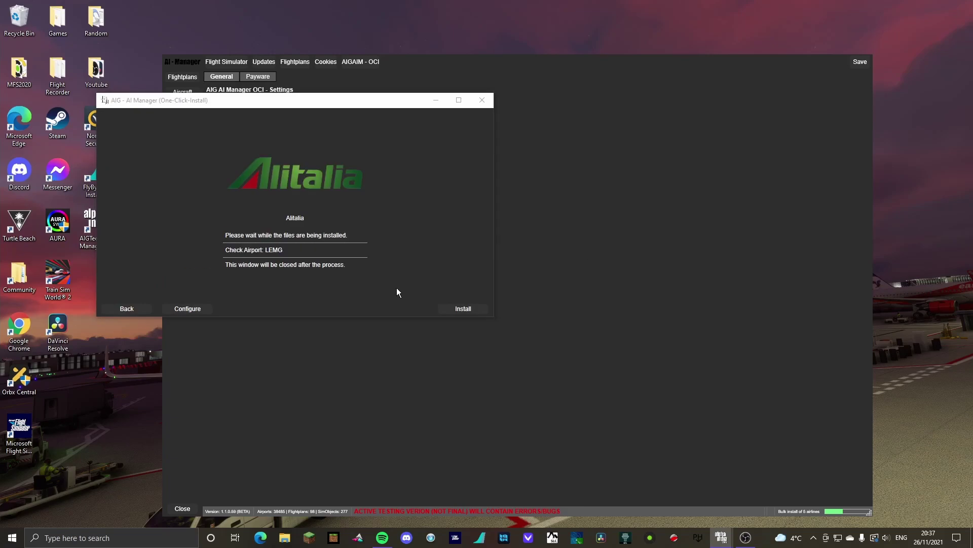
{"action": "left_click", "coordinate": [562, 303]}
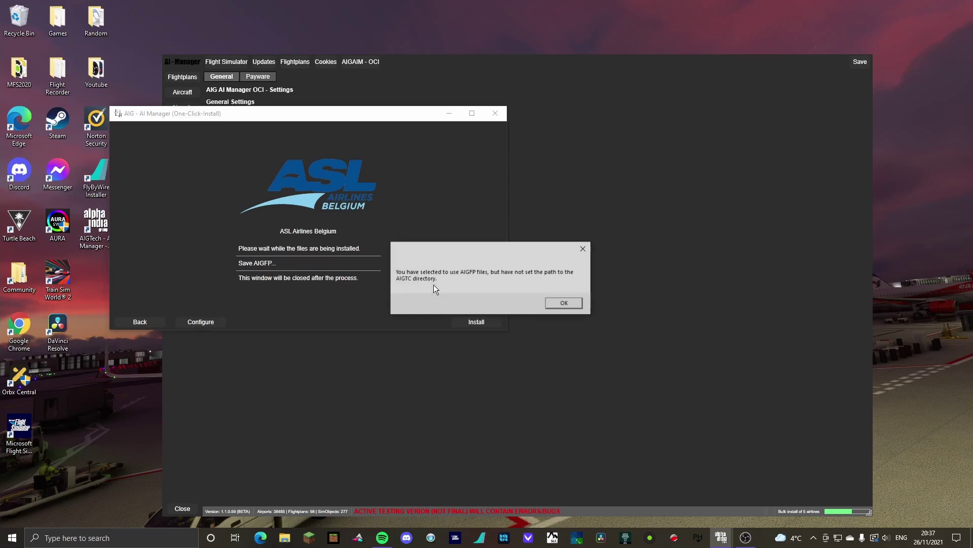
{"action": "left_click", "coordinate": [580, 306]}
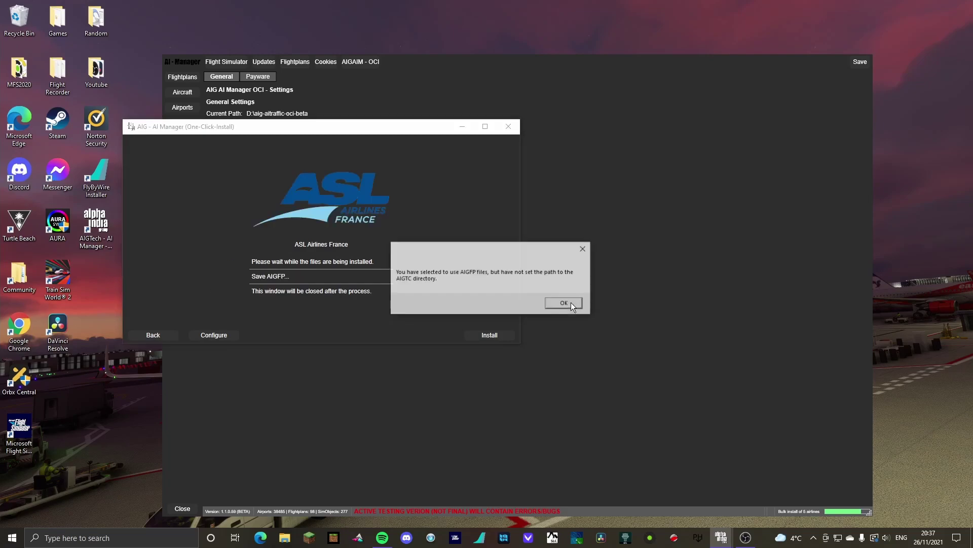
Dismiss the AIGFP warning, run Verify Textureformat, and acknowledge 'Texture-Verification completed!'.
{"action": "left_click", "coordinate": [571, 302]}
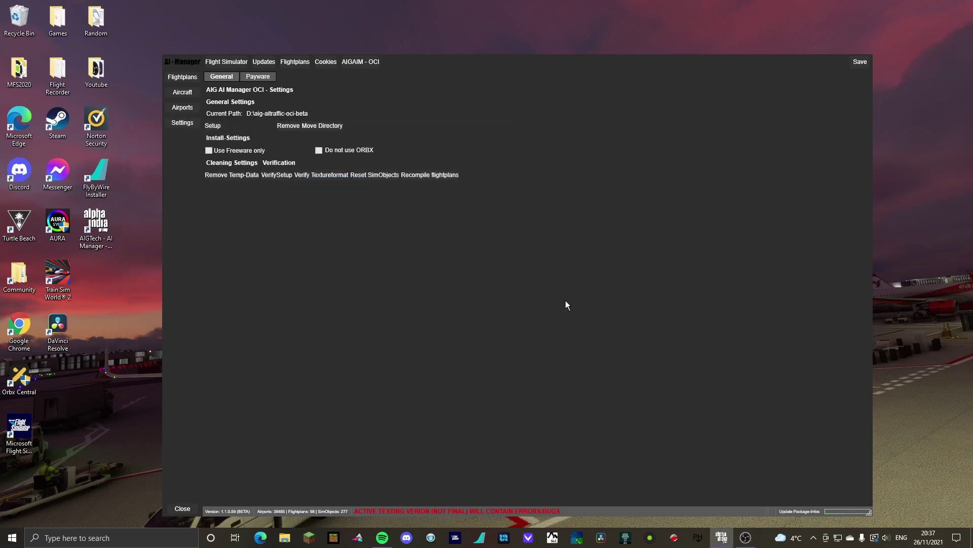
{"action": "left_click", "coordinate": [323, 178]}
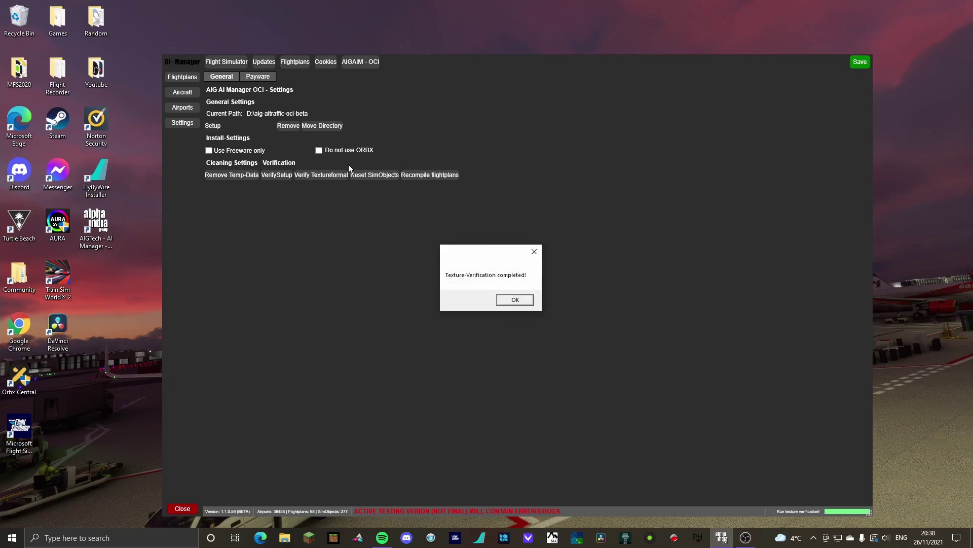
{"action": "left_click", "coordinate": [516, 299]}
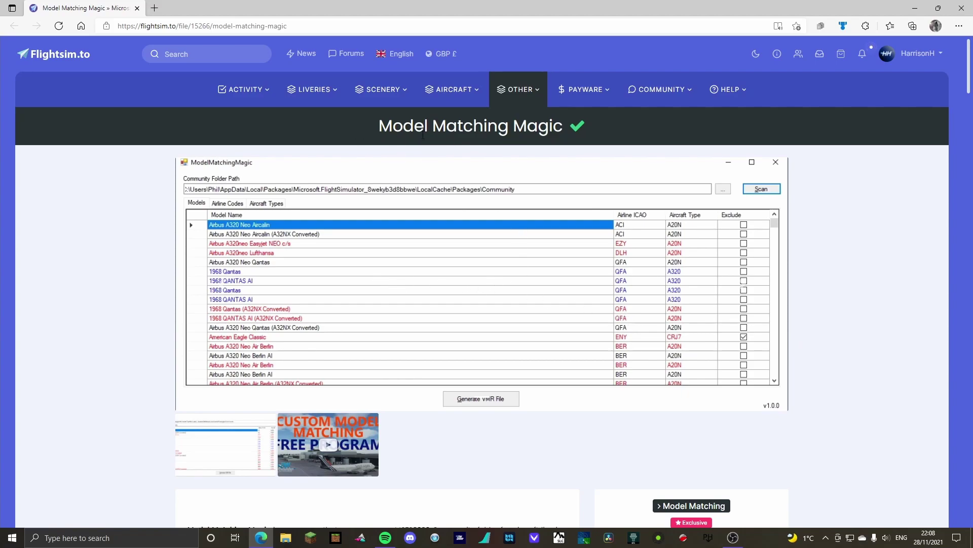
Download the Main File of Model Matching Magic version 1.0.3 from flightsim.to.
{"action": "scroll", "coordinate": [512, 254], "scroll_direction": "down", "scroll_amount": 6}
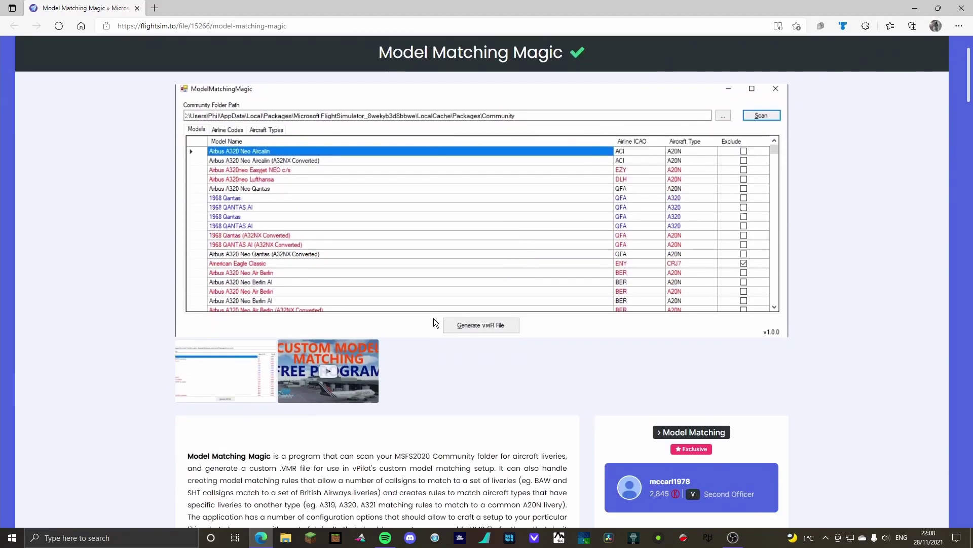
{"action": "scroll", "coordinate": [459, 308], "scroll_direction": "down", "scroll_amount": 15}
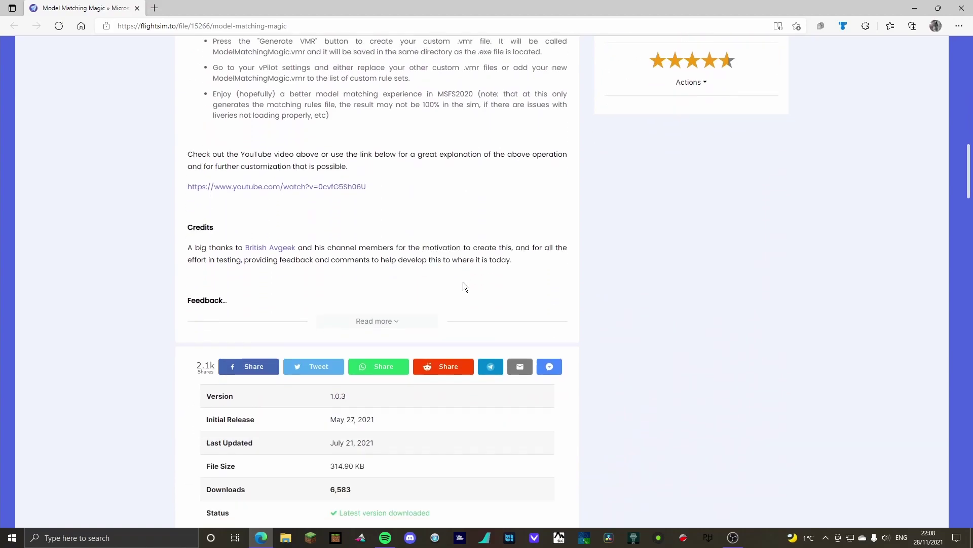
{"action": "left_click", "coordinate": [388, 415]}
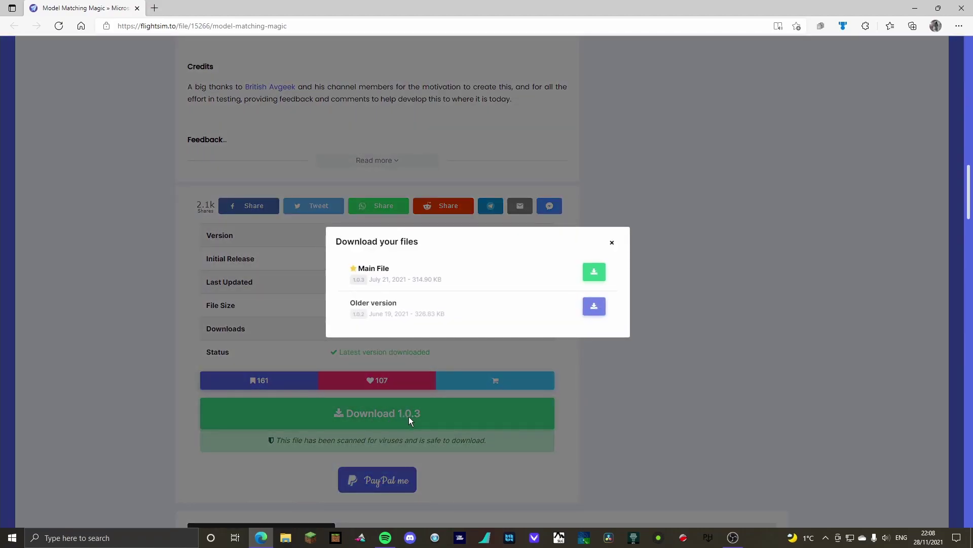
{"action": "left_click", "coordinate": [596, 272]}
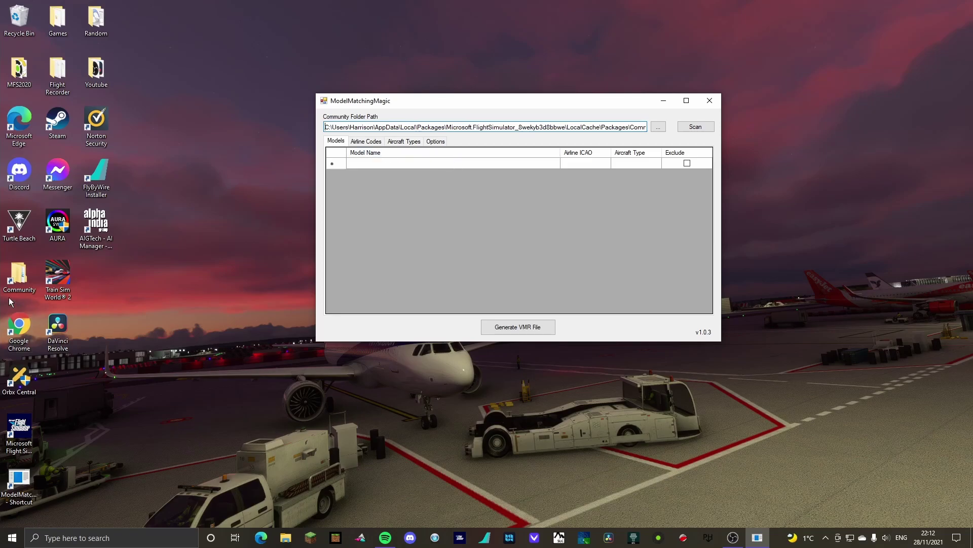
Copy the full path of the Community\aig-aitraffic-oci-beta folder from Explorer's address bar.
{"action": "double_click", "coordinate": [19, 276]}
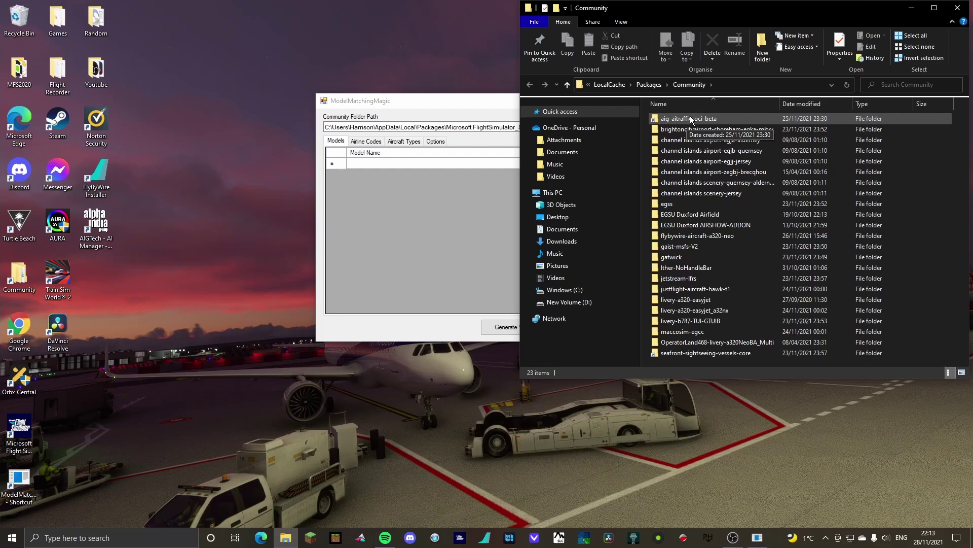
{"action": "double_click", "coordinate": [689, 120]}
{"action": "left_click", "coordinate": [791, 85]}
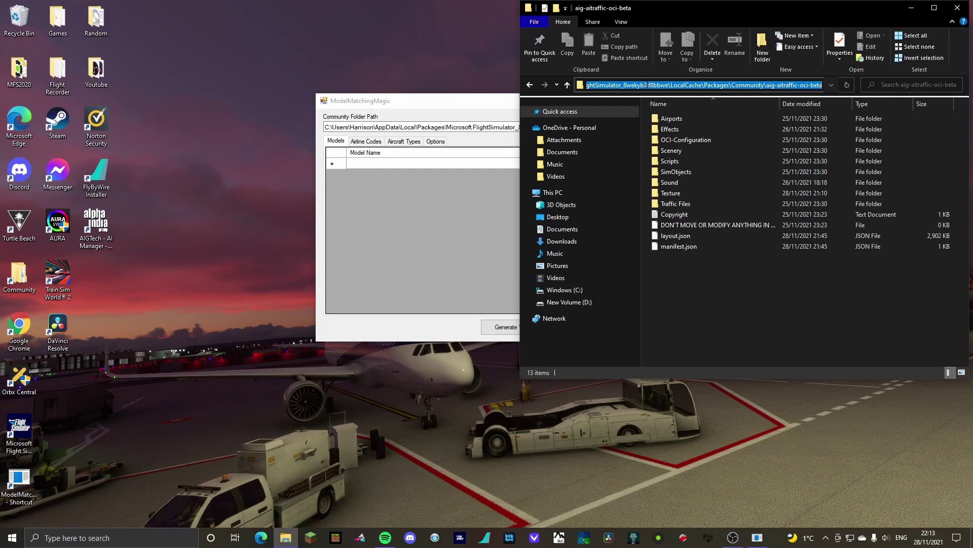
{"action": "right_click", "coordinate": [662, 85]}
{"action": "left_click", "coordinate": [694, 122]}
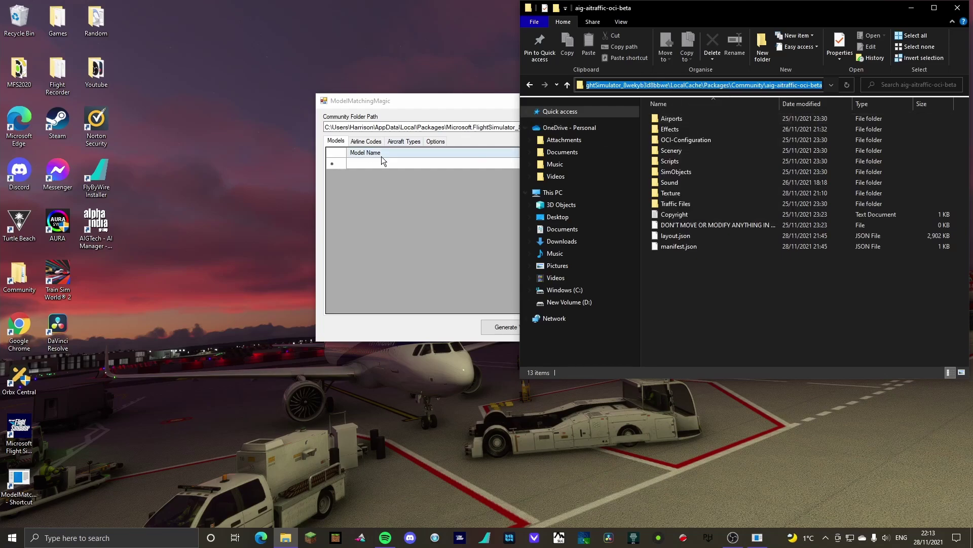
Replace ModelMatchingMagic's Community Folder Path with the copied aig-aitraffic-oci-beta path.
{"action": "left_click", "coordinate": [428, 199]}
{"action": "left_click", "coordinate": [611, 127]}
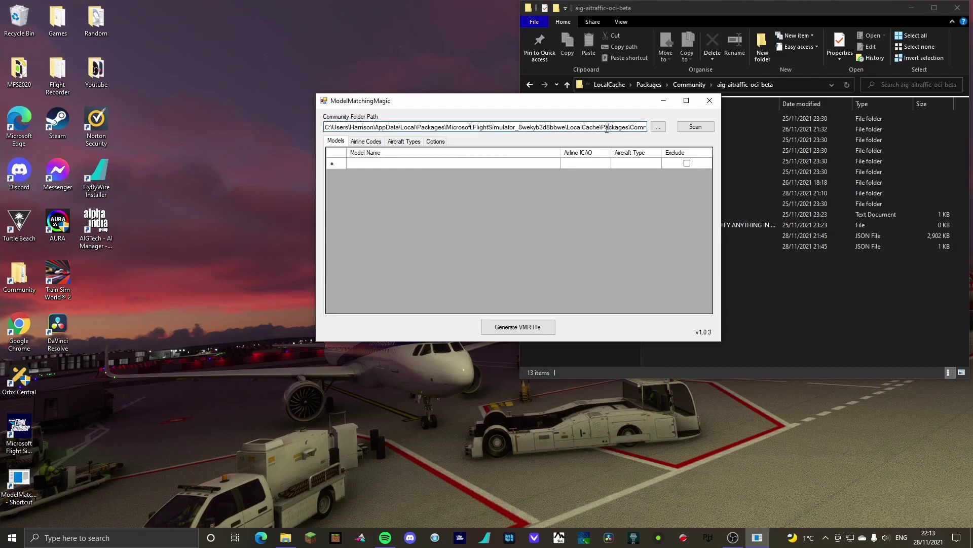
{"action": "right_click", "coordinate": [607, 129]}
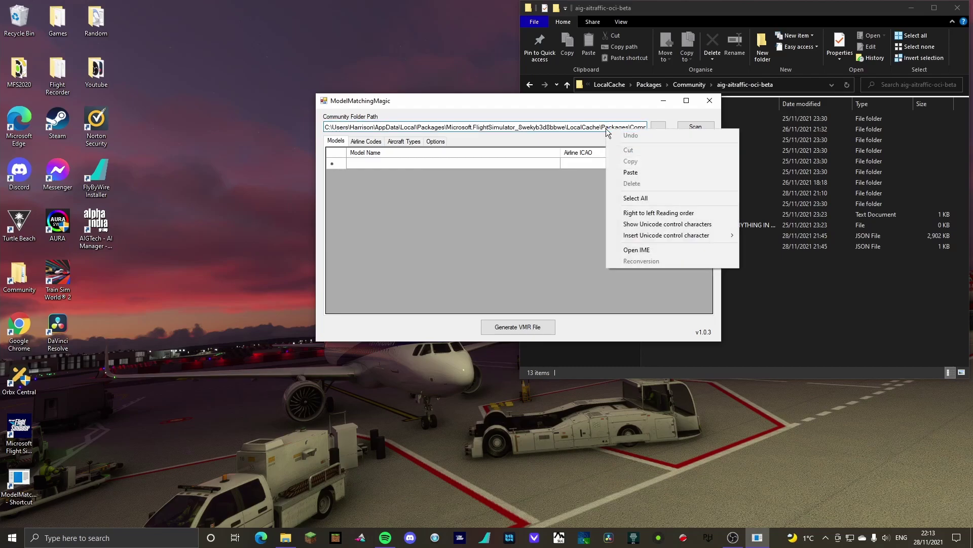
{"action": "left_click", "coordinate": [631, 179]}
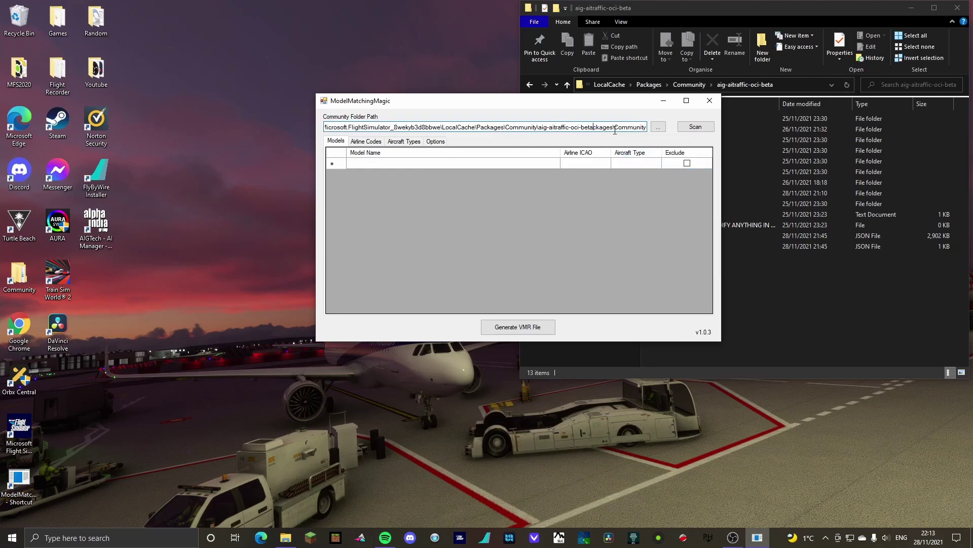
{"action": "double_click", "coordinate": [348, 129]}
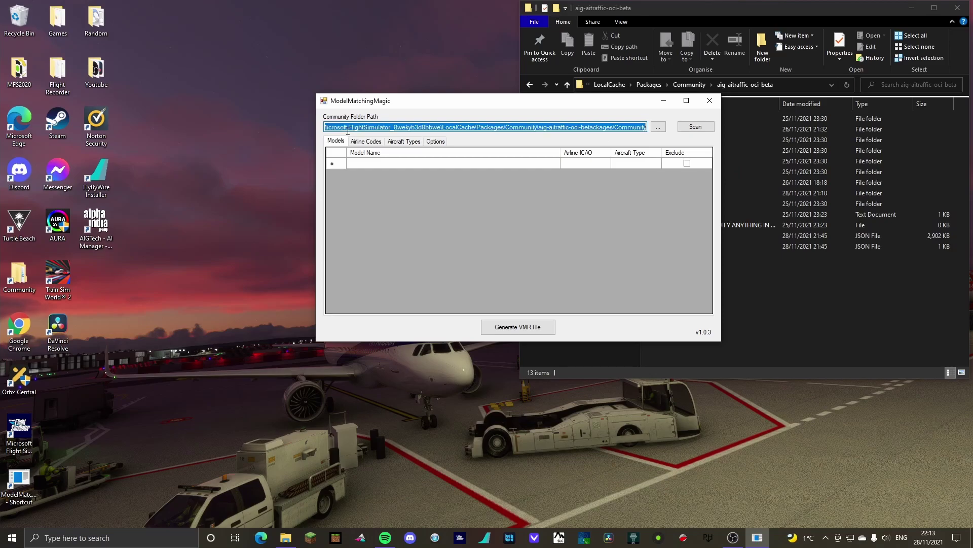
{"action": "key", "text": "BackSpace"}
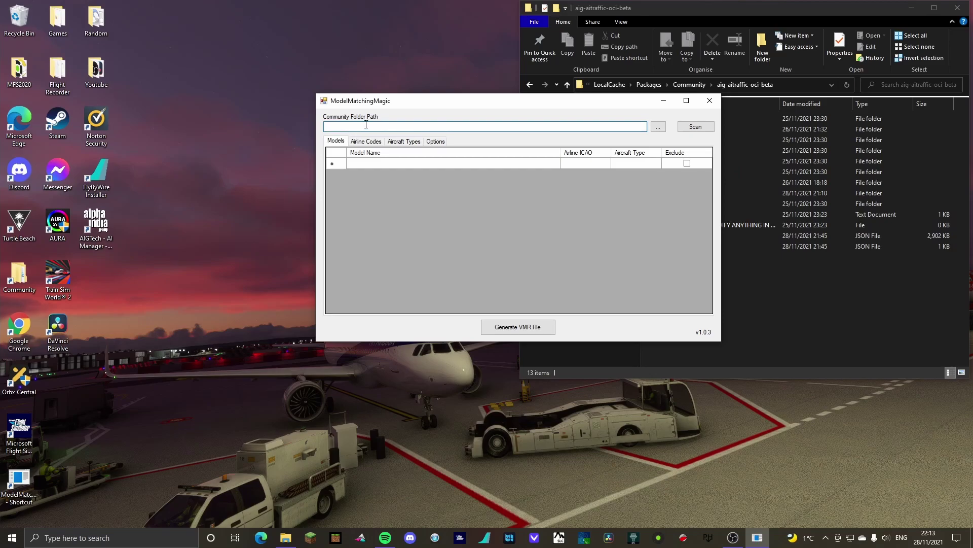
{"action": "right_click", "coordinate": [367, 124]}
{"action": "left_click", "coordinate": [391, 163]}
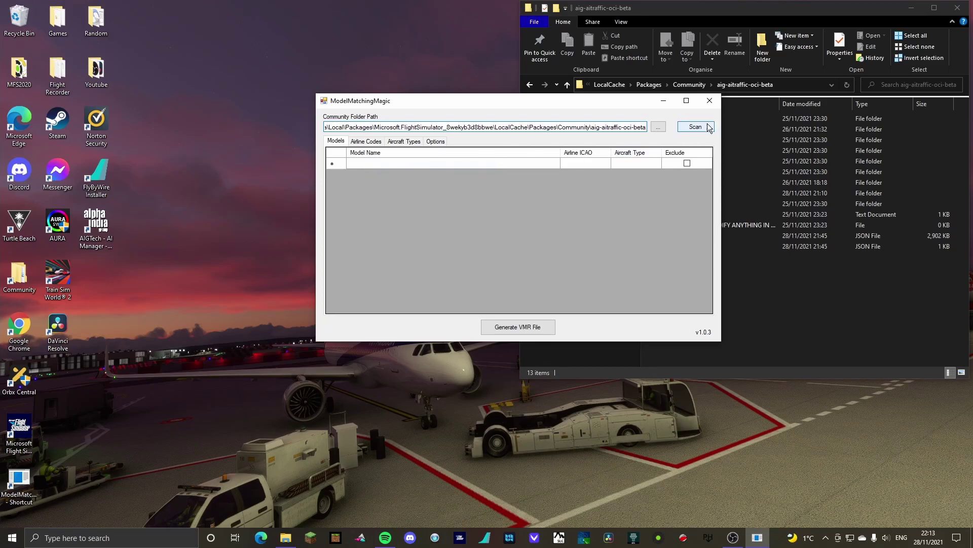
Scan the AIG folder, maximise the window, and browse the scanned AIGAIM models list.
{"action": "left_click", "coordinate": [693, 127]}
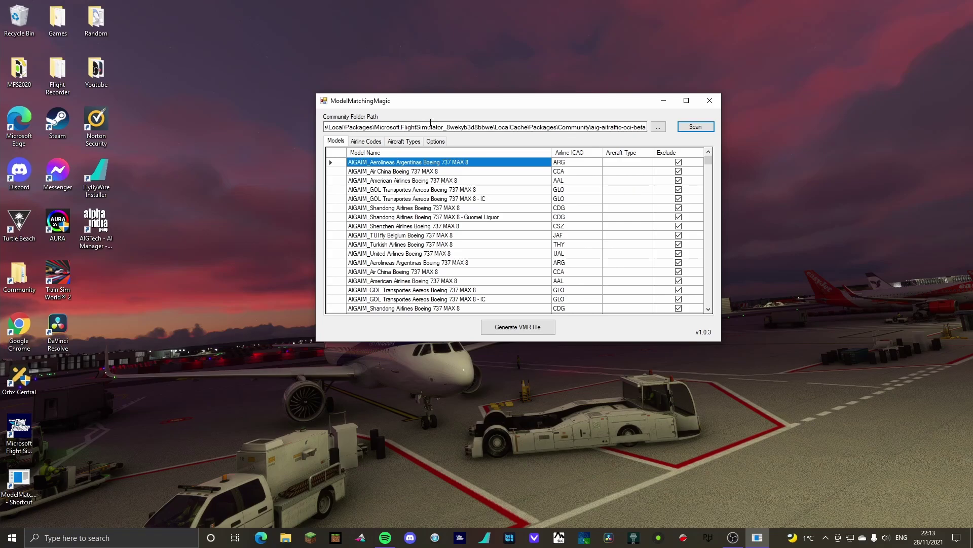
{"action": "left_click", "coordinate": [687, 100]}
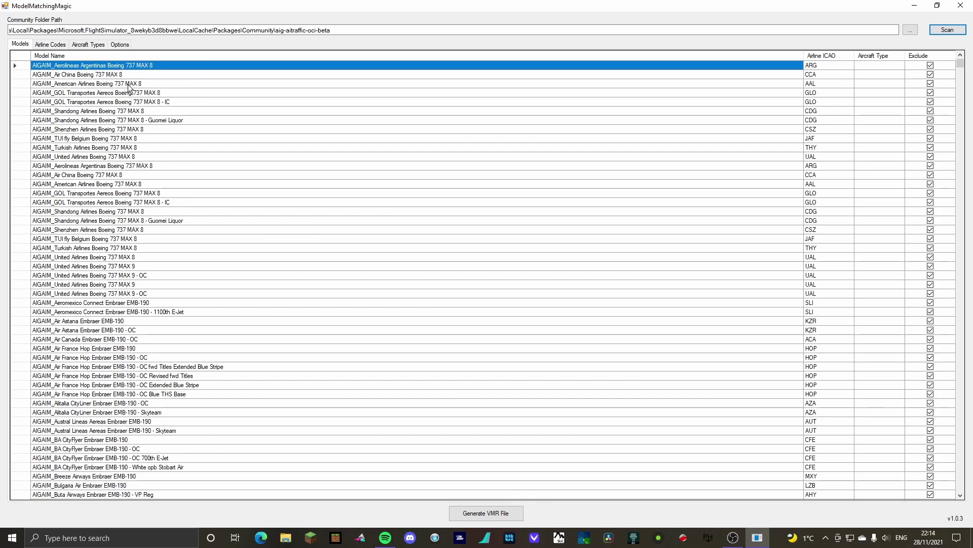
{"action": "scroll", "coordinate": [173, 152], "scroll_direction": "down", "scroll_amount": 14}
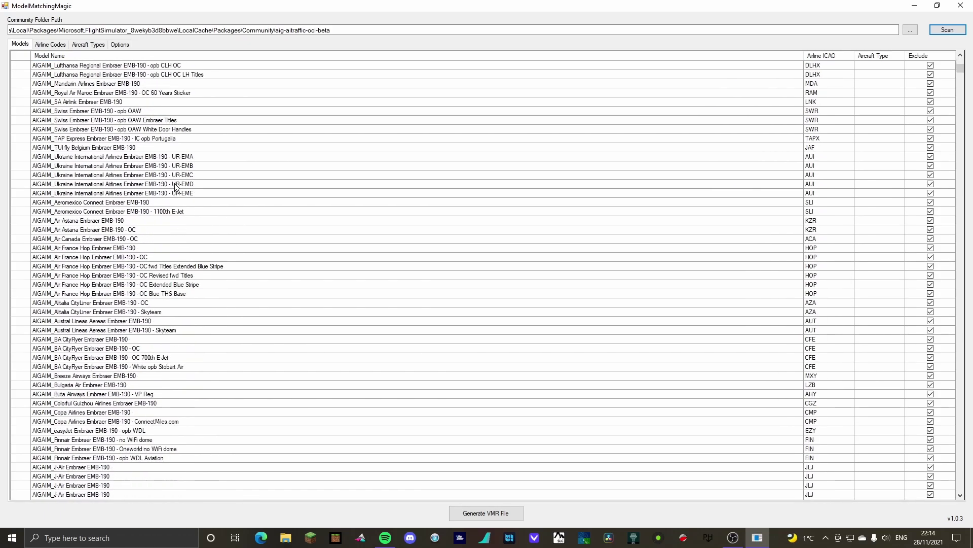
{"action": "scroll", "coordinate": [628, 203], "scroll_direction": "down", "scroll_amount": 20}
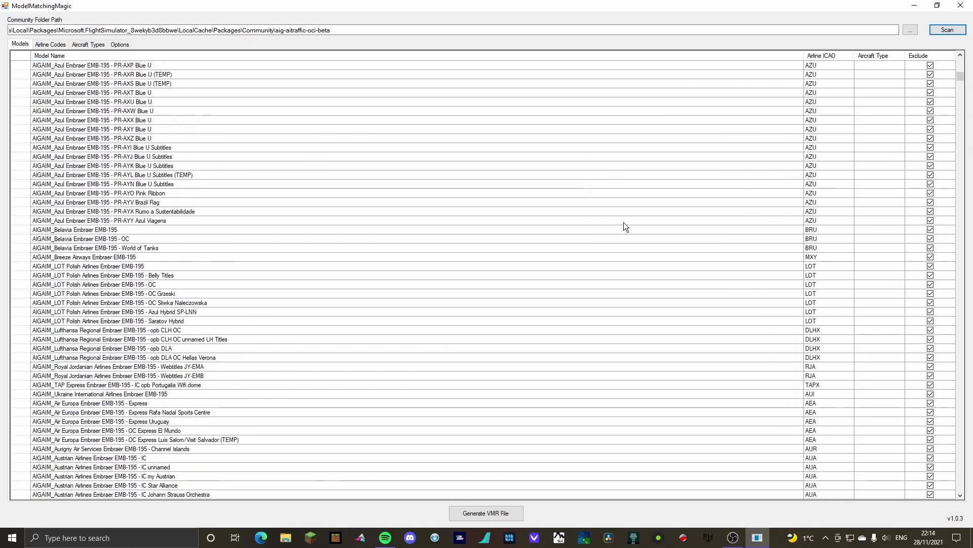
{"action": "scroll", "coordinate": [696, 200], "scroll_direction": "up", "scroll_amount": 6}
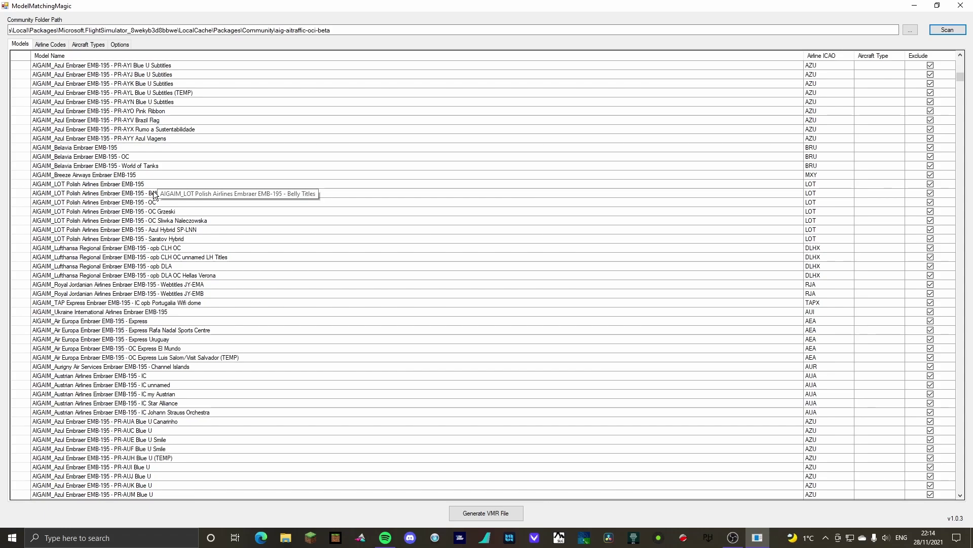
{"action": "scroll", "coordinate": [167, 254], "scroll_direction": "down", "scroll_amount": 10}
{"action": "scroll", "coordinate": [168, 254], "scroll_direction": "down", "scroll_amount": 15}
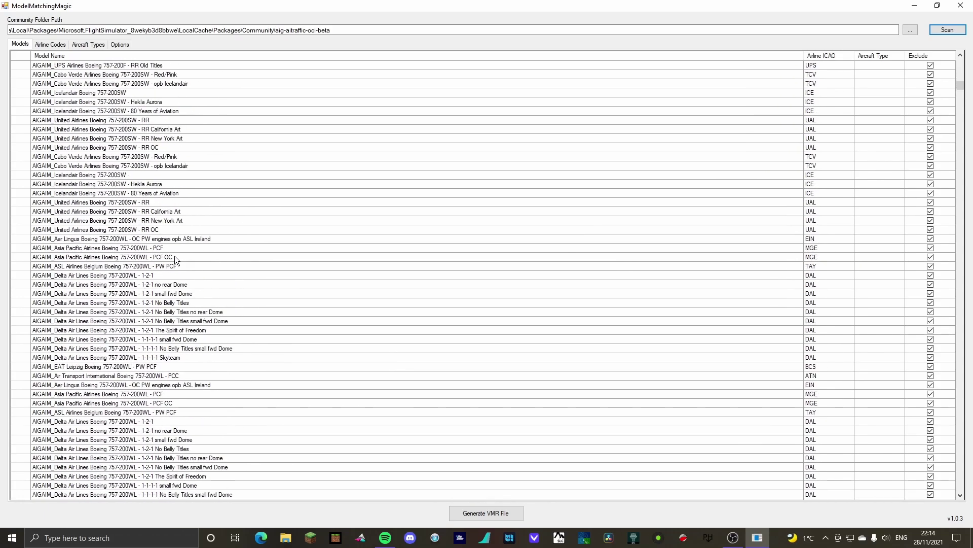
{"action": "scroll", "coordinate": [188, 289], "scroll_direction": "down", "scroll_amount": 20}
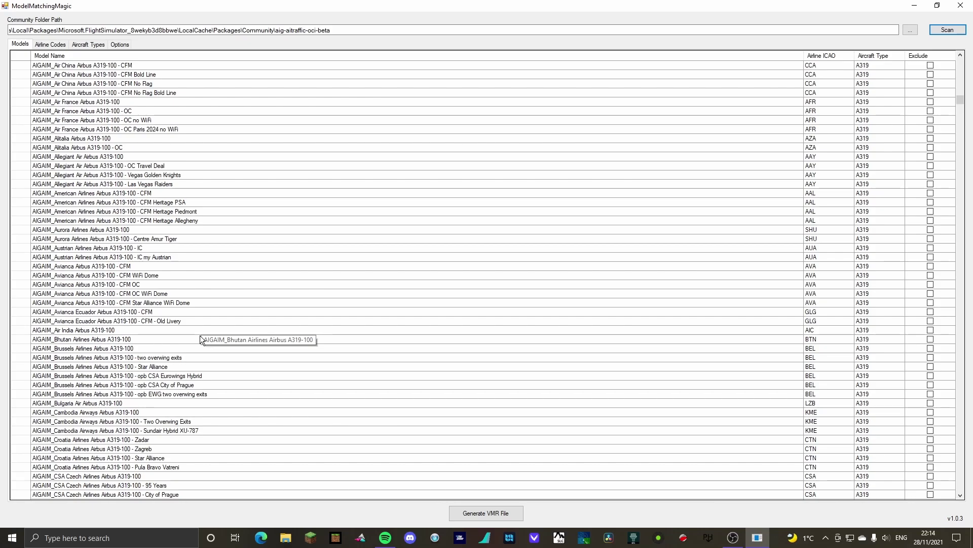
{"action": "scroll", "coordinate": [203, 325], "scroll_direction": "down", "scroll_amount": 20}
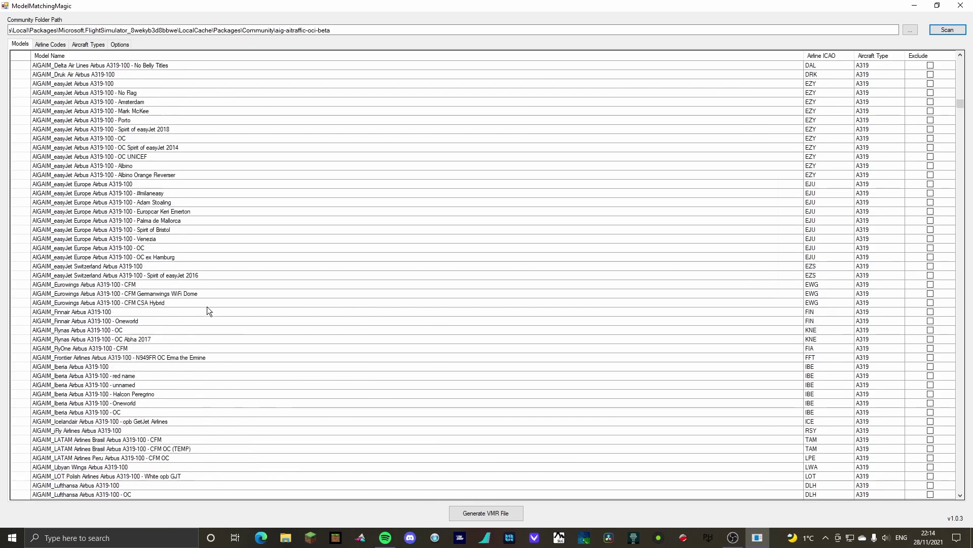
{"action": "scroll", "coordinate": [207, 309], "scroll_direction": "down", "scroll_amount": 10}
{"action": "scroll", "coordinate": [679, 226], "scroll_direction": "up", "scroll_amount": 20}
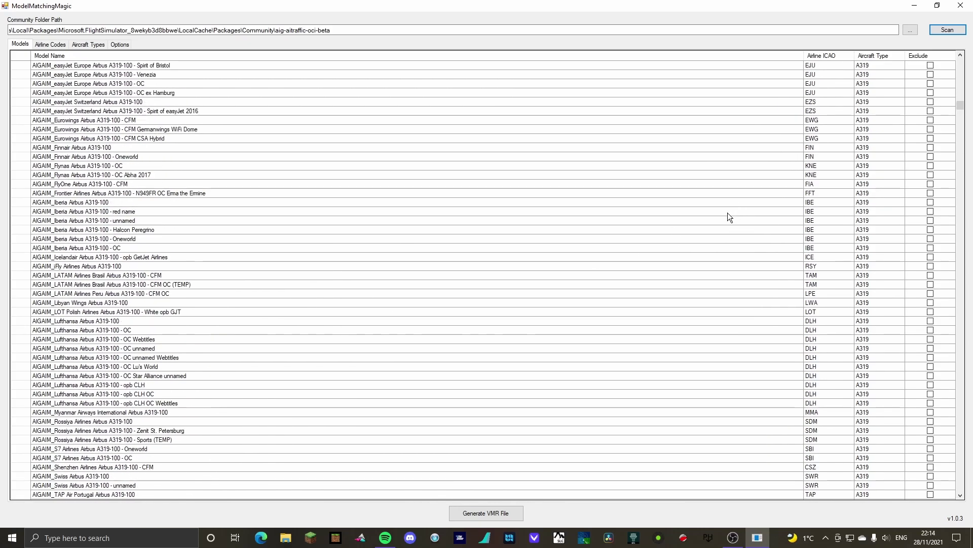
Sort the Models list by Exclude so excluded 737 MAX 8 liveries come first, then browse them.
{"action": "left_click_drag", "start_coordinate": [960, 102], "coordinate": [905, 53]}
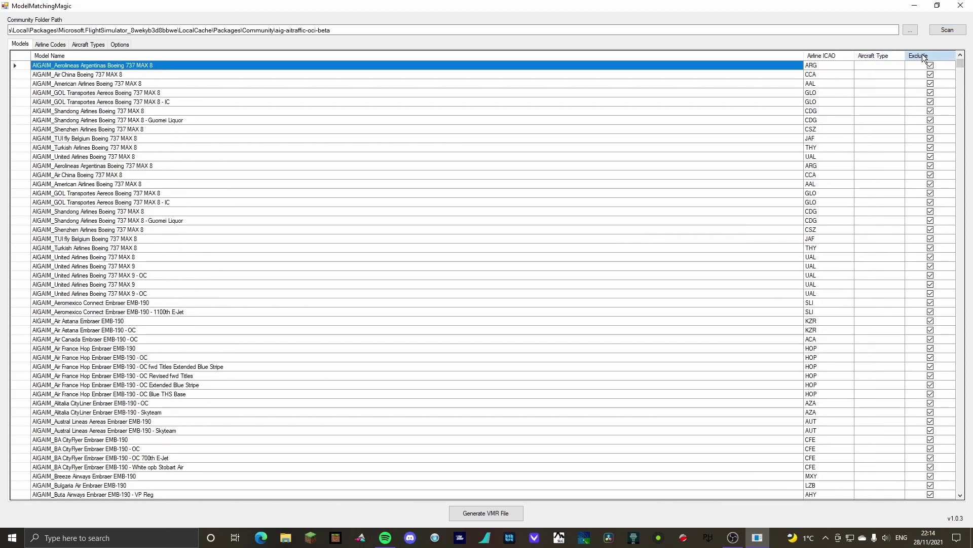
{"action": "left_click", "coordinate": [922, 56]}
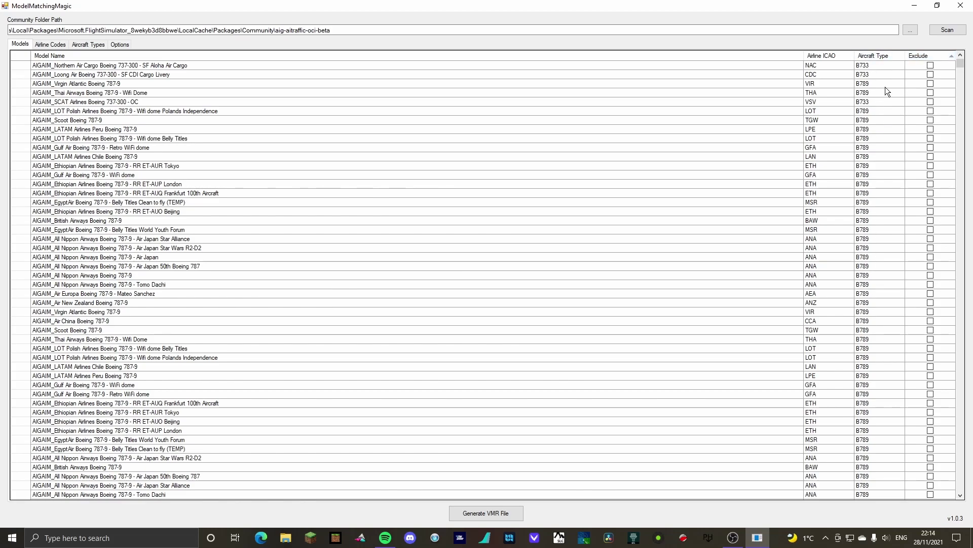
{"action": "left_click", "coordinate": [913, 57]}
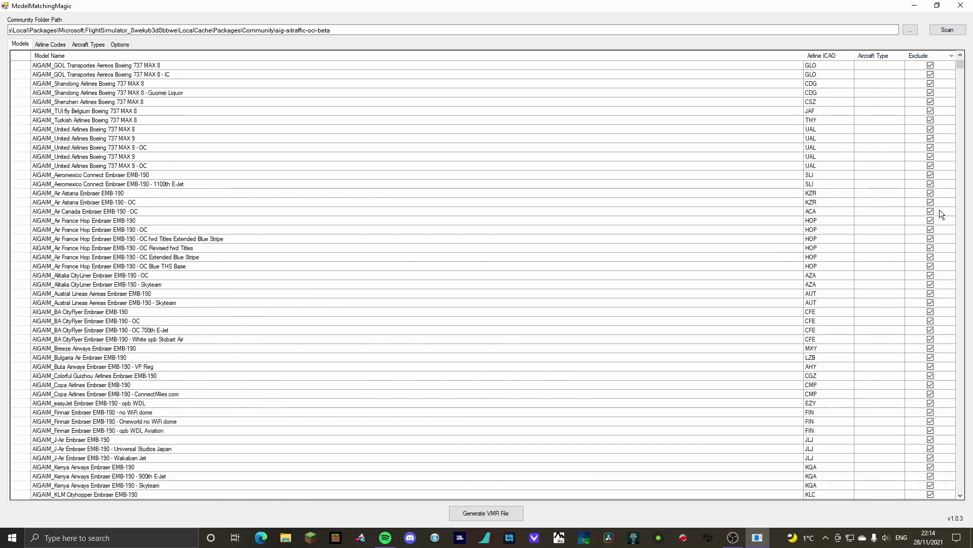
{"action": "scroll", "coordinate": [933, 218], "scroll_direction": "down", "scroll_amount": 20}
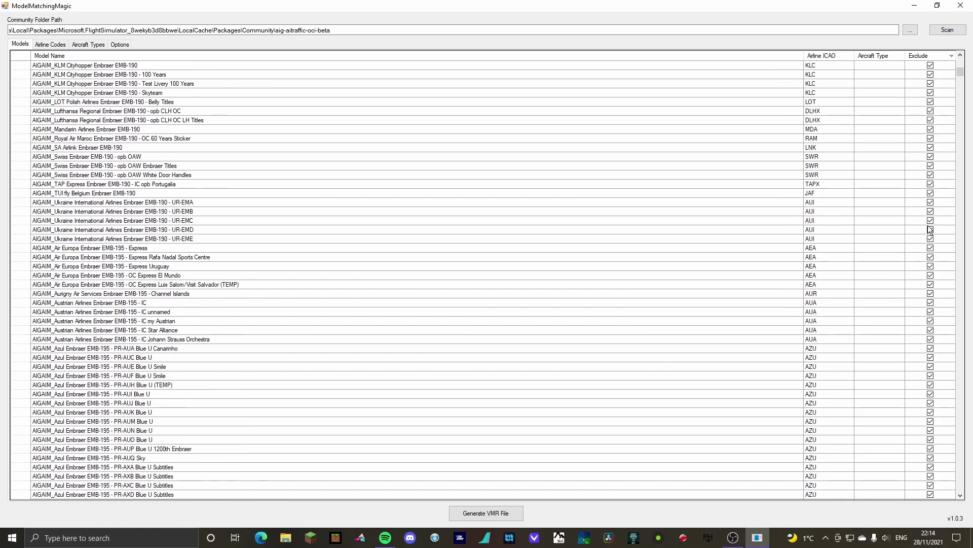
{"action": "scroll", "coordinate": [936, 221], "scroll_direction": "down", "scroll_amount": 20}
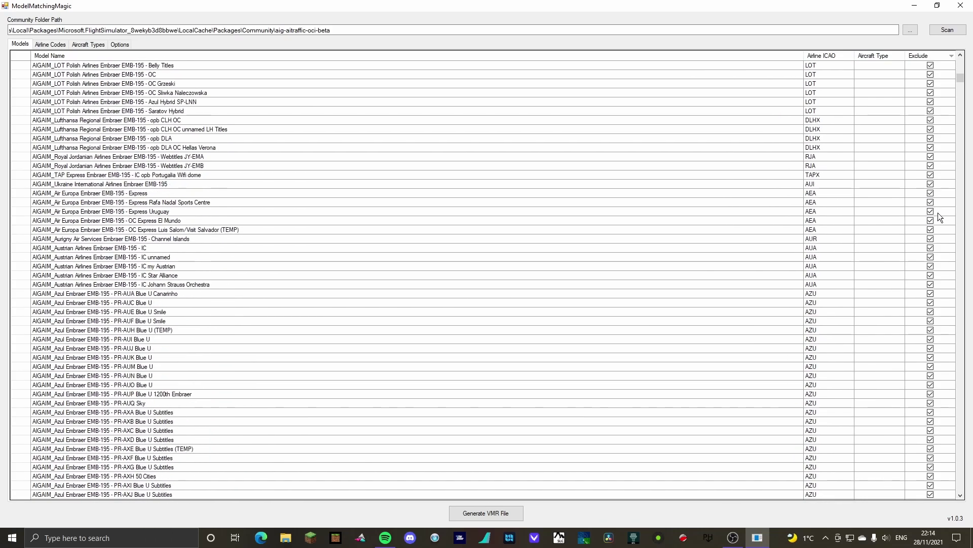
{"action": "scroll", "coordinate": [936, 212], "scroll_direction": "down", "scroll_amount": 18}
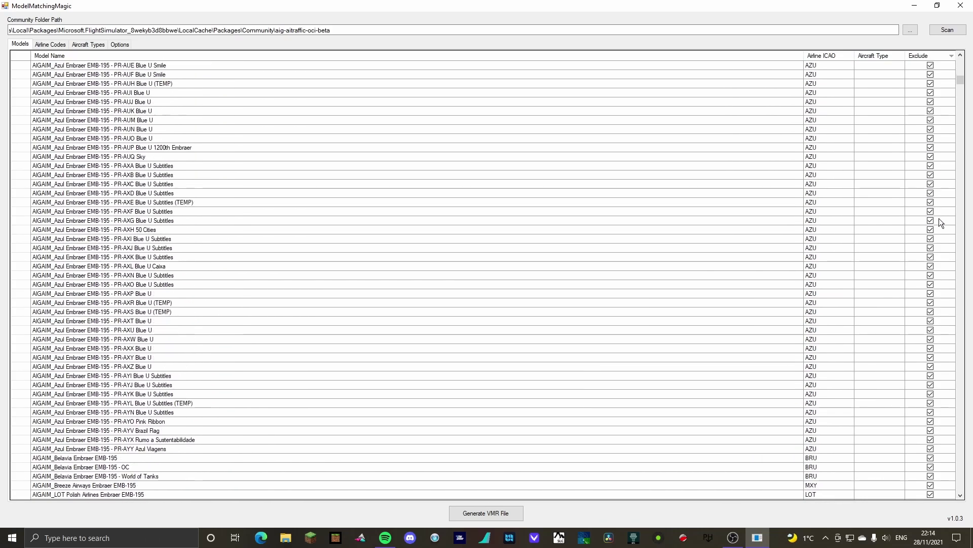
{"action": "scroll", "coordinate": [936, 254], "scroll_direction": "down", "scroll_amount": 11}
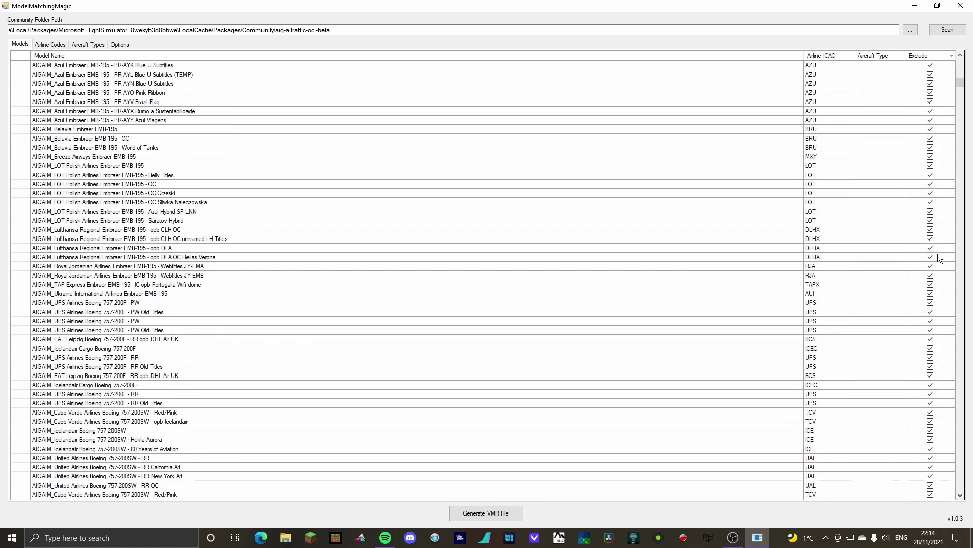
{"action": "scroll", "coordinate": [933, 260], "scroll_direction": "down", "scroll_amount": 15}
{"action": "scroll", "coordinate": [935, 249], "scroll_direction": "up", "scroll_amount": 20}
{"action": "scroll", "coordinate": [893, 255], "scroll_direction": "down", "scroll_amount": 19}
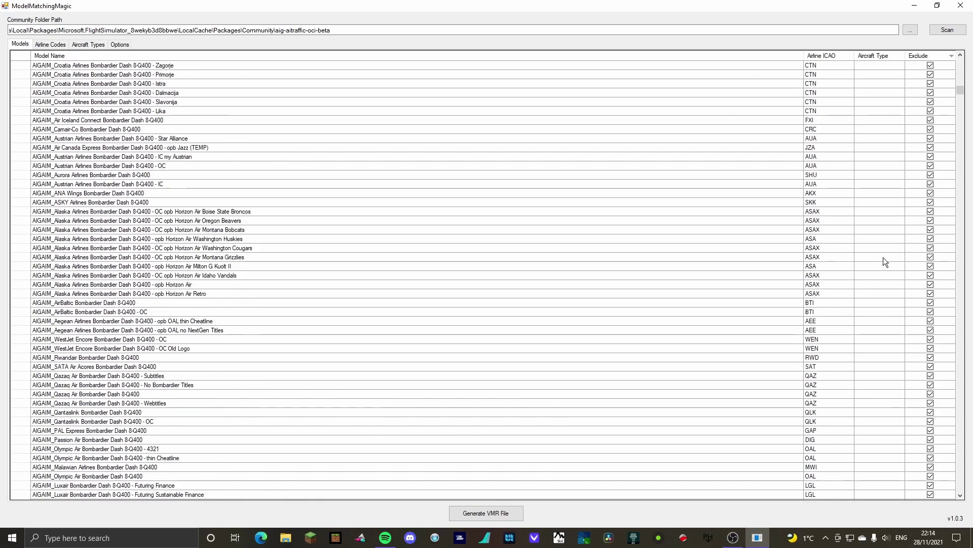
{"action": "scroll", "coordinate": [931, 293], "scroll_direction": "down", "scroll_amount": 6}
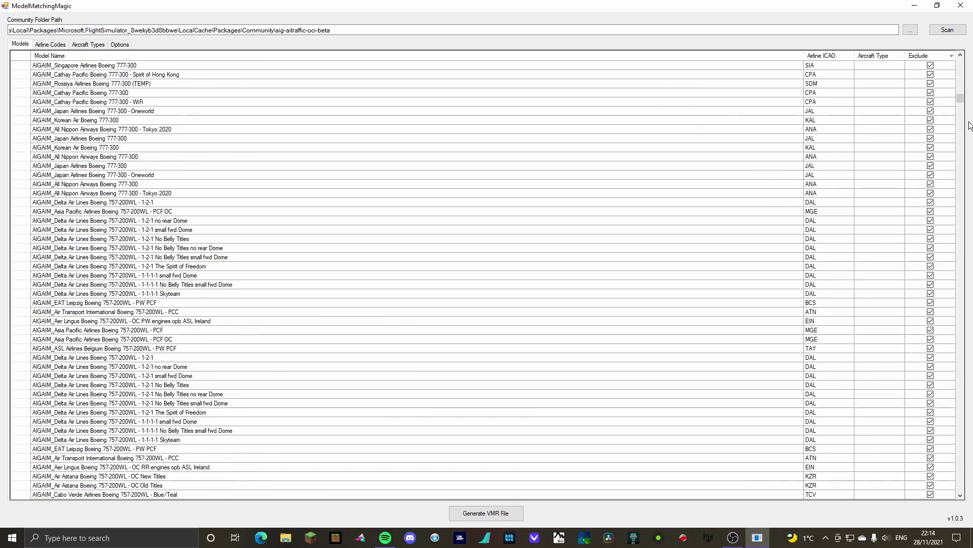
{"action": "left_click_drag", "start_coordinate": [960, 101], "coordinate": [960, 62]}
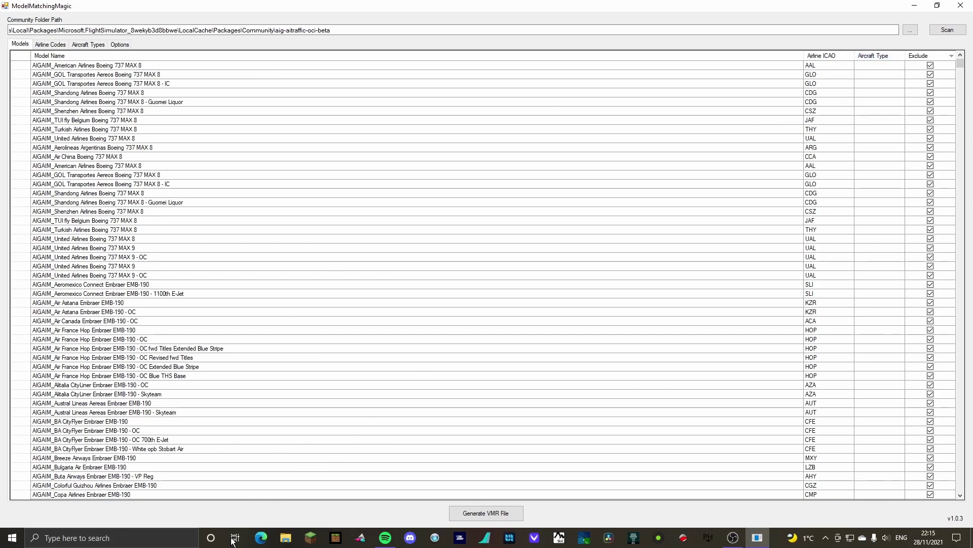
Search Bing for '737 max 8 icao code' and select the resulting B38M code.
{"action": "left_click", "coordinate": [260, 539]}
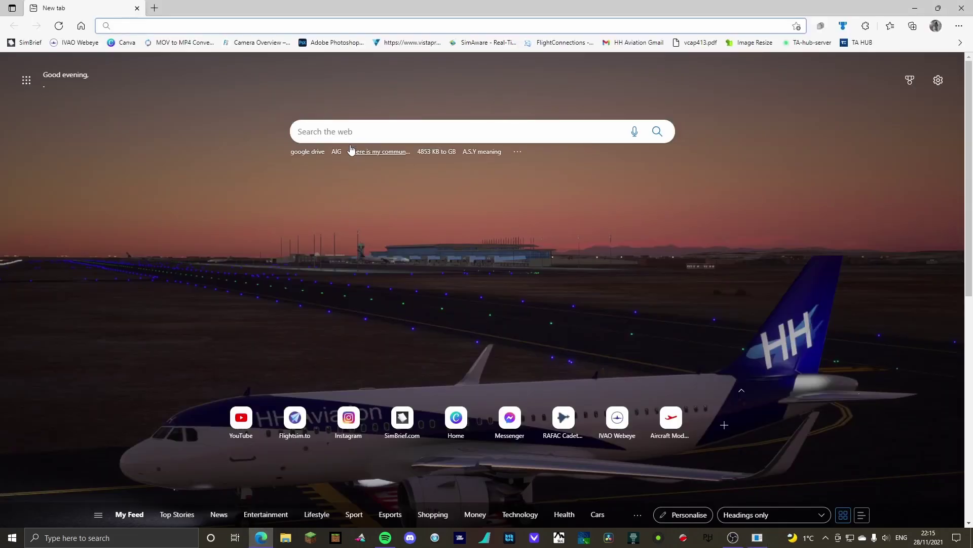
{"action": "left_click", "coordinate": [339, 130]}
{"action": "type", "text": "737"}
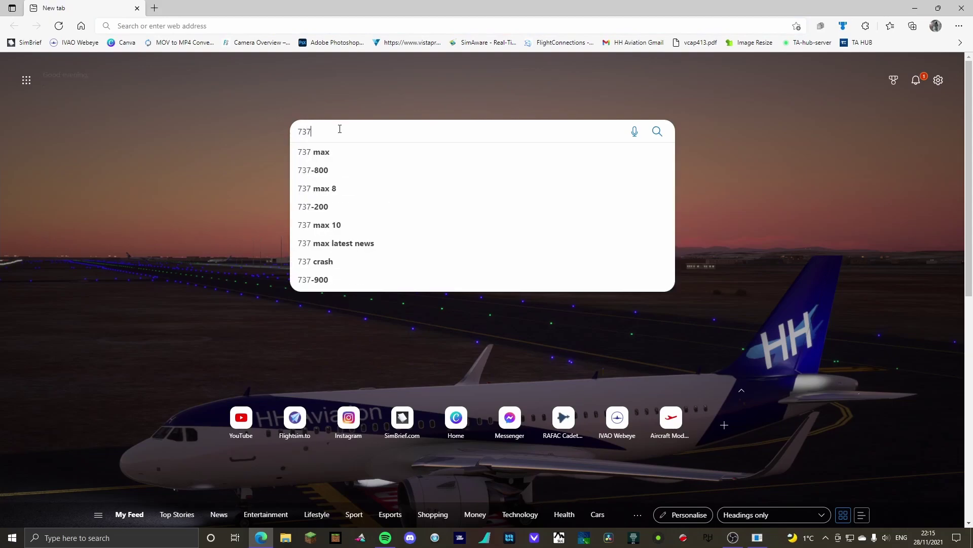
{"action": "type", "text": " max "}
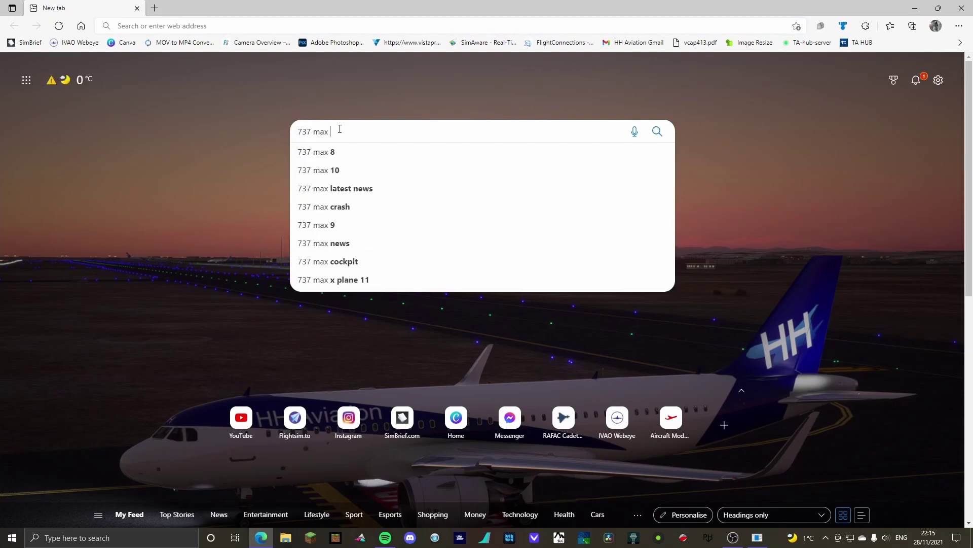
{"action": "type", "text": "8 icao"}
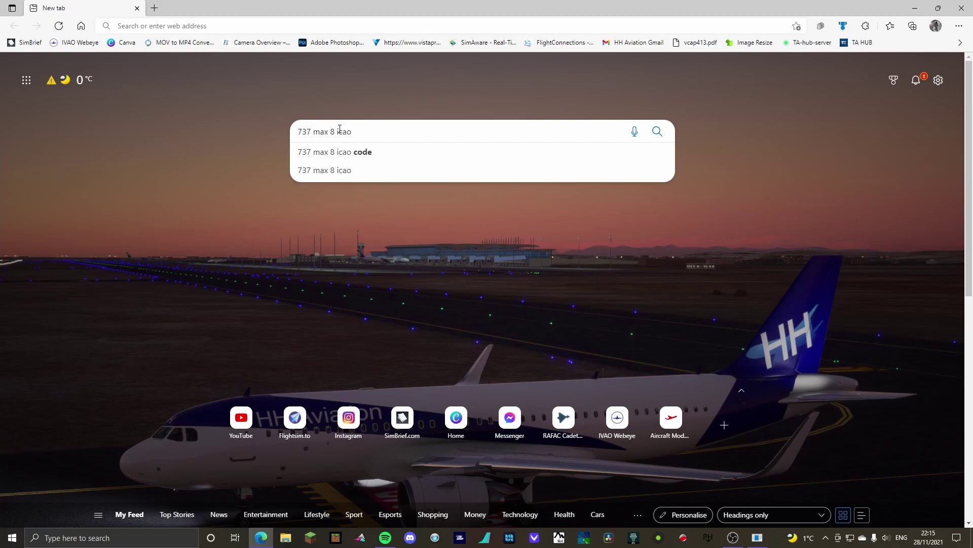
{"action": "left_click", "coordinate": [346, 152]}
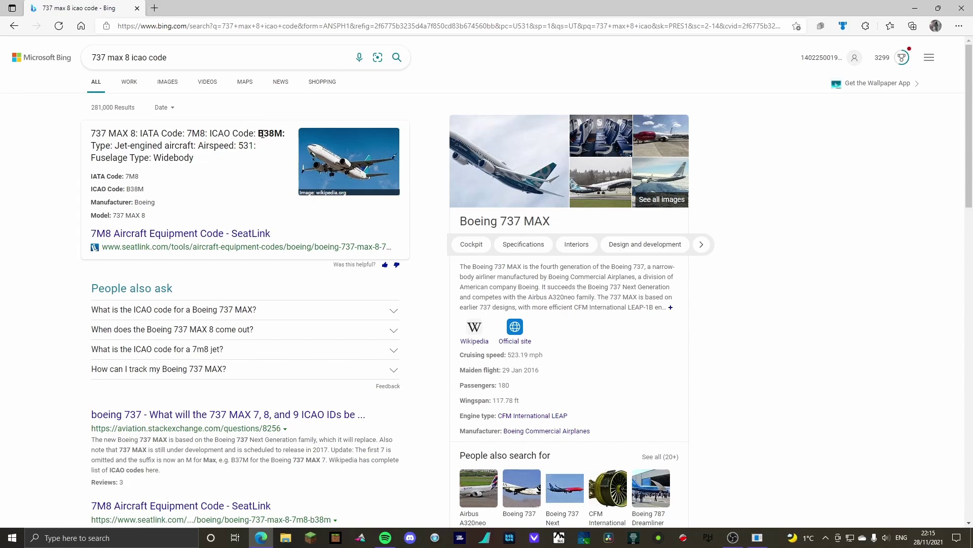
{"action": "left_click_drag", "start_coordinate": [259, 133], "coordinate": [282, 133]}
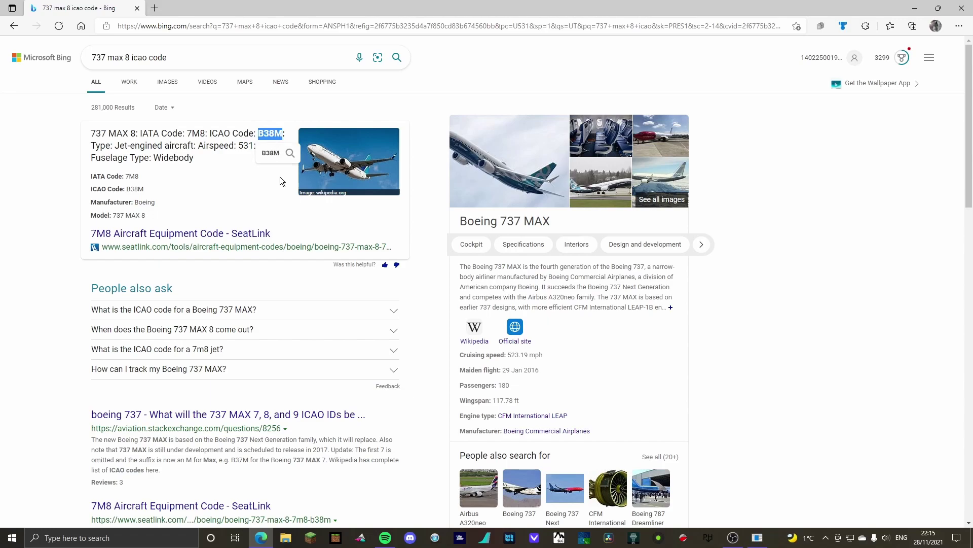
Enter B38M as Aircraft Type for the American Airlines and GOL 737 MAX 8 models.
{"action": "left_click", "coordinate": [758, 538]}
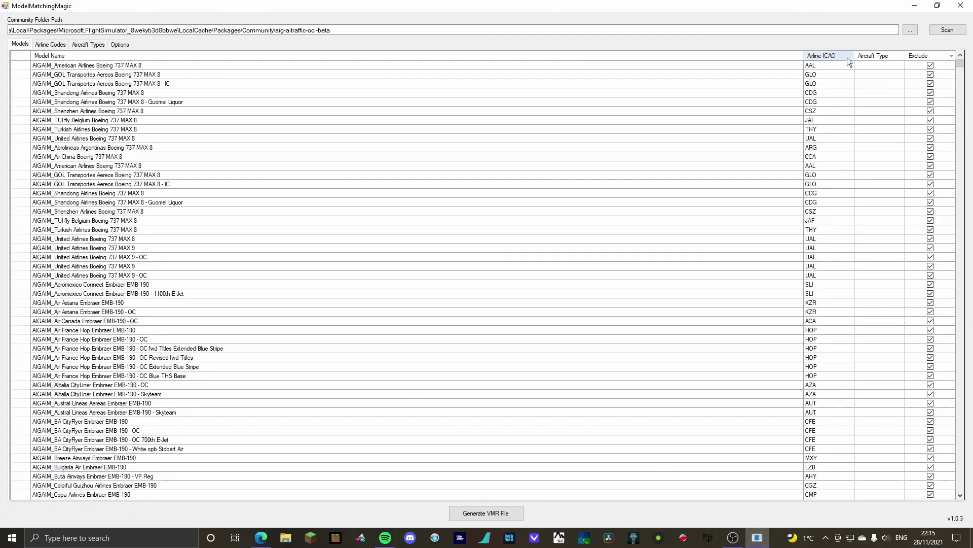
{"action": "left_click", "coordinate": [868, 68]}
{"action": "left_click", "coordinate": [866, 66]}
{"action": "type", "text": "B38M"}
{"action": "left_click", "coordinate": [866, 75]}
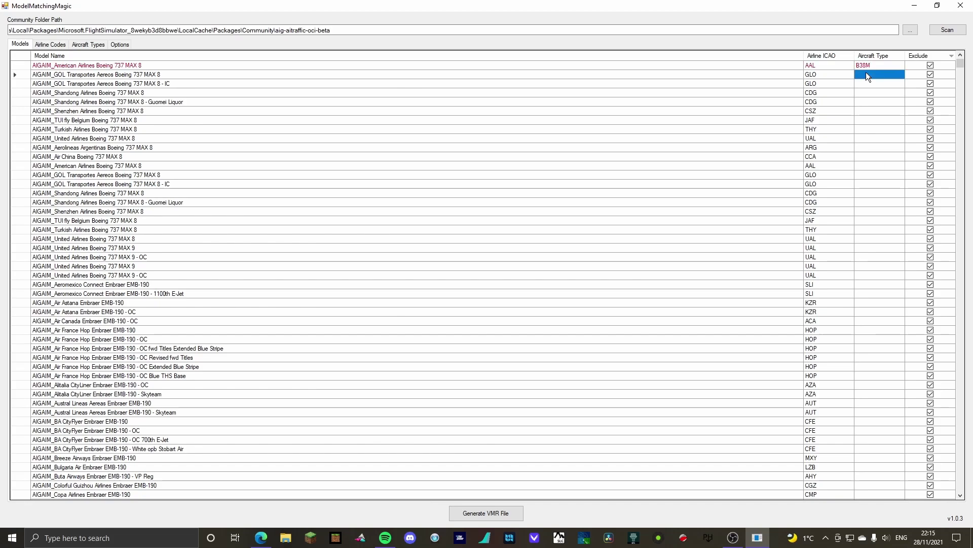
{"action": "left_click", "coordinate": [866, 75]}
{"action": "type", "text": "B38M"}
{"action": "left_click", "coordinate": [865, 83]}
Enter B38M for the next GOL, Shandong, Shandong Guomei and Shenzhen 737 MAX 8 models.
{"action": "left_click", "coordinate": [865, 83]}
{"action": "left_click", "coordinate": [868, 91]}
{"action": "left_click", "coordinate": [868, 91]}
{"action": "type", "text": "B38M"}
{"action": "left_click", "coordinate": [868, 101]}
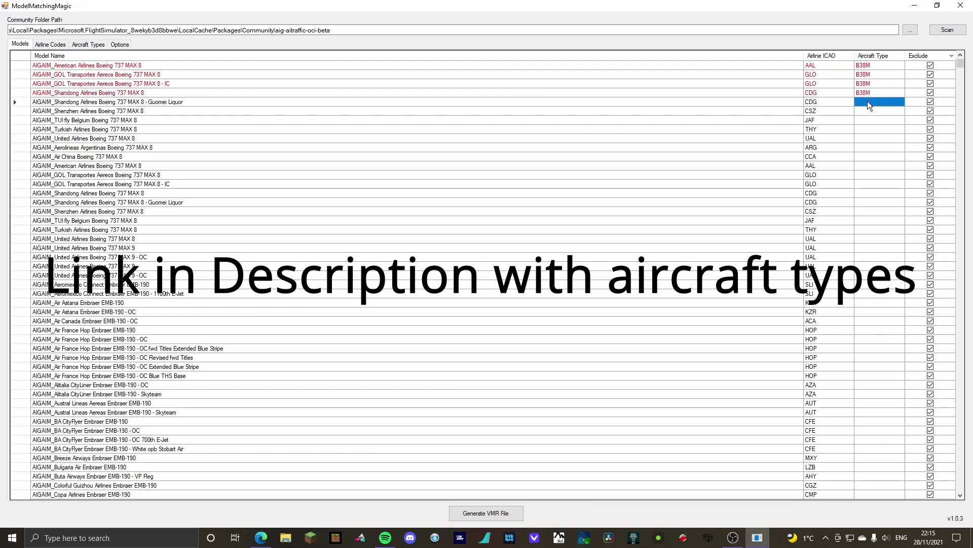
{"action": "left_click", "coordinate": [868, 101]}
{"action": "type", "text": "B38M"}
{"action": "left_click", "coordinate": [862, 108]}
{"action": "left_click", "coordinate": [863, 108]}
{"action": "type", "text": "B38M"}
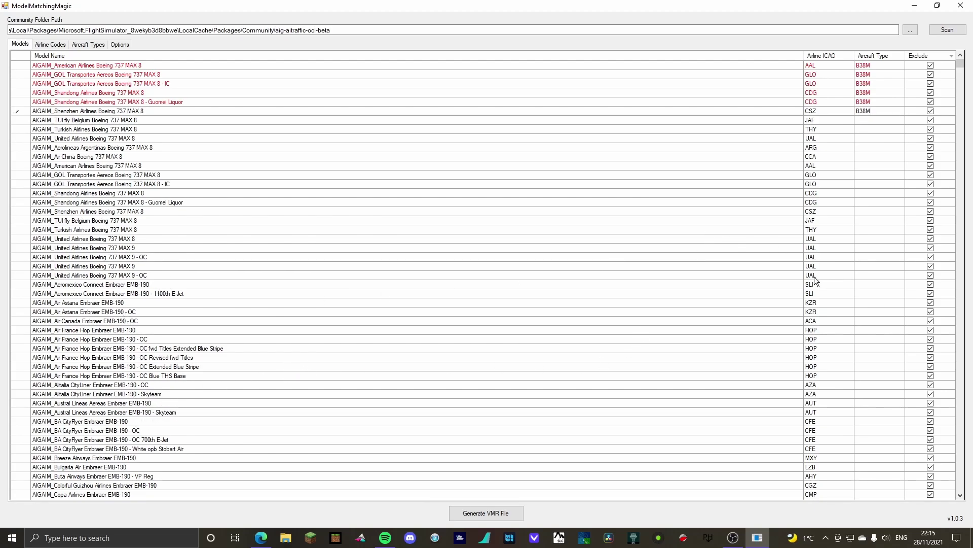
{"action": "scroll", "coordinate": [821, 278], "scroll_direction": "down", "scroll_amount": 9}
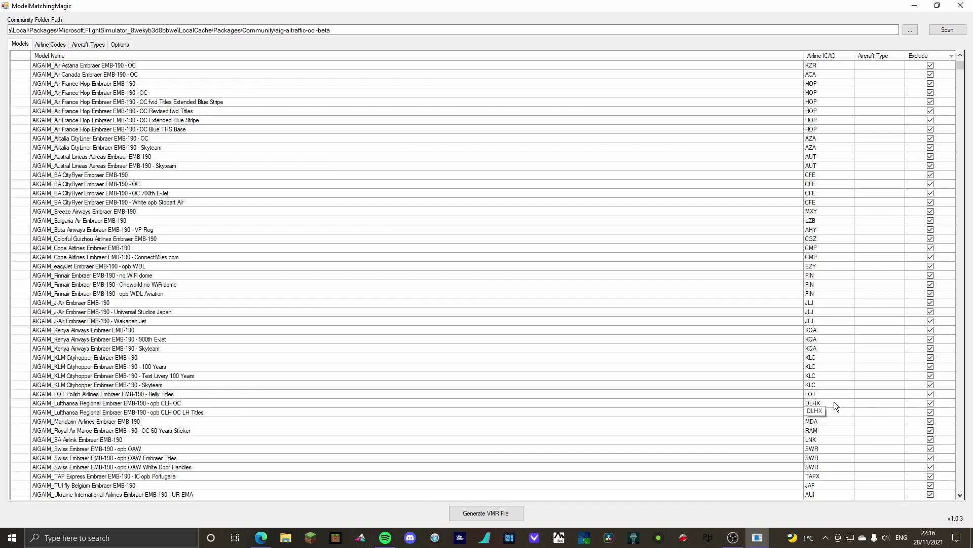
{"action": "scroll", "coordinate": [834, 404], "scroll_direction": "down", "scroll_amount": 17}
{"action": "scroll", "coordinate": [832, 402], "scroll_direction": "up", "scroll_amount": 16}
{"action": "scroll", "coordinate": [837, 406], "scroll_direction": "down", "scroll_amount": 1}
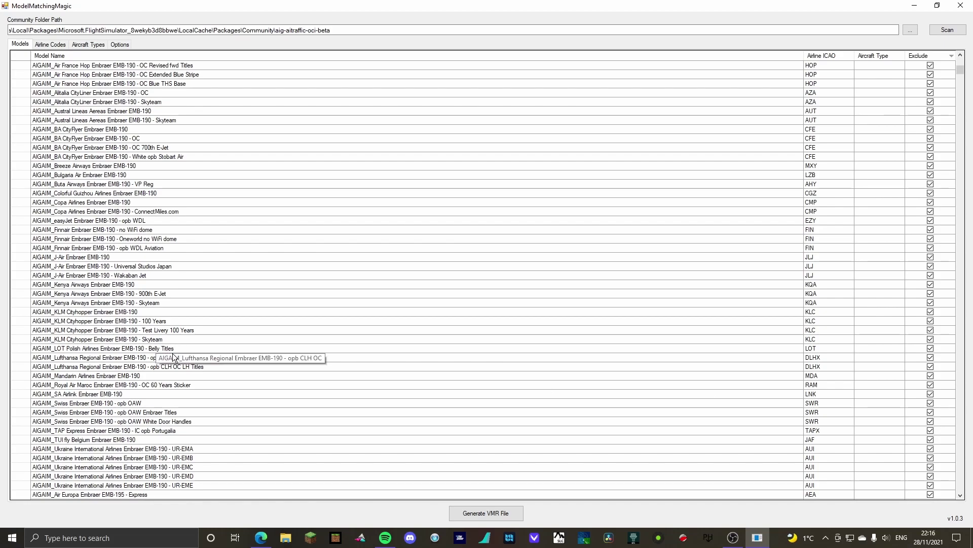
{"action": "scroll", "coordinate": [369, 367], "scroll_direction": "down", "scroll_amount": 5}
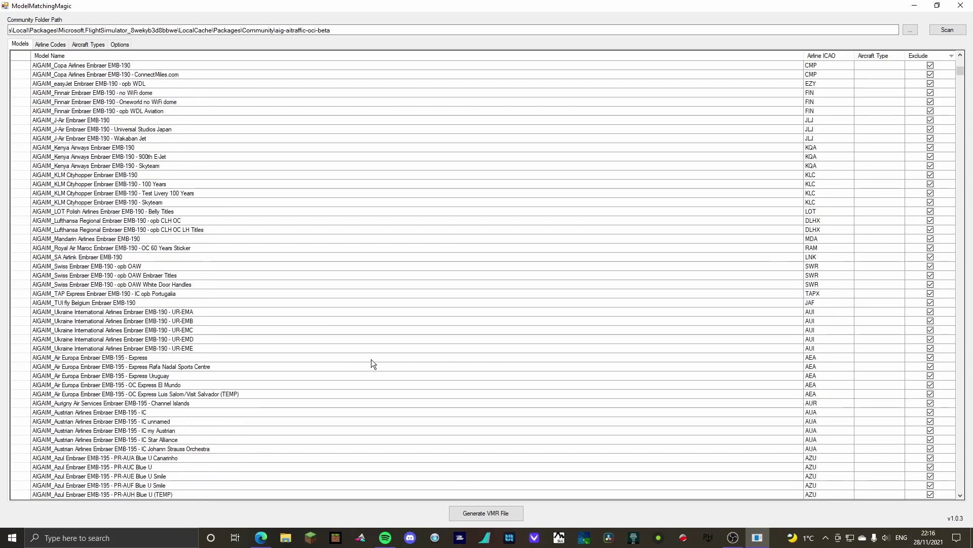
{"action": "scroll", "coordinate": [372, 359], "scroll_direction": "down", "scroll_amount": 20}
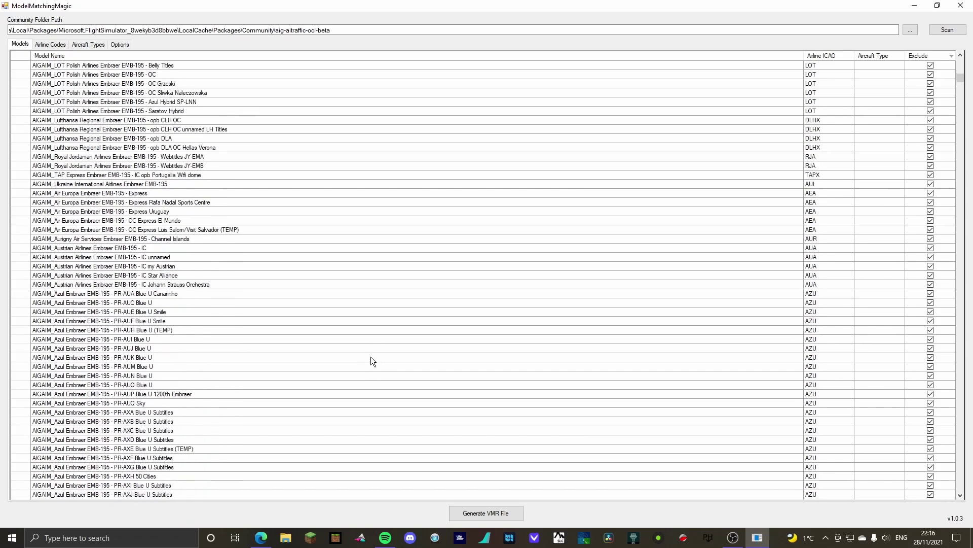
{"action": "scroll", "coordinate": [370, 360], "scroll_direction": "down", "scroll_amount": 16}
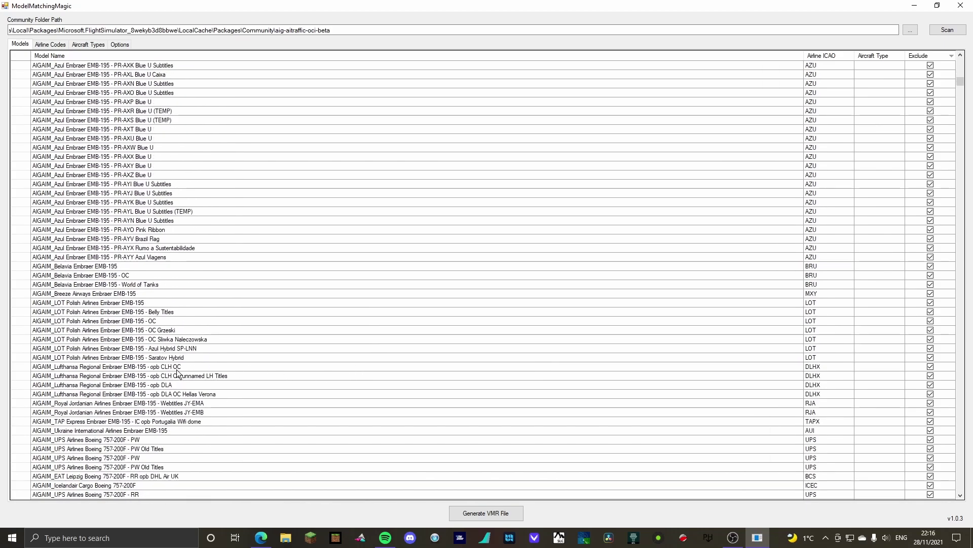
{"action": "scroll", "coordinate": [177, 373], "scroll_direction": "down", "scroll_amount": 20}
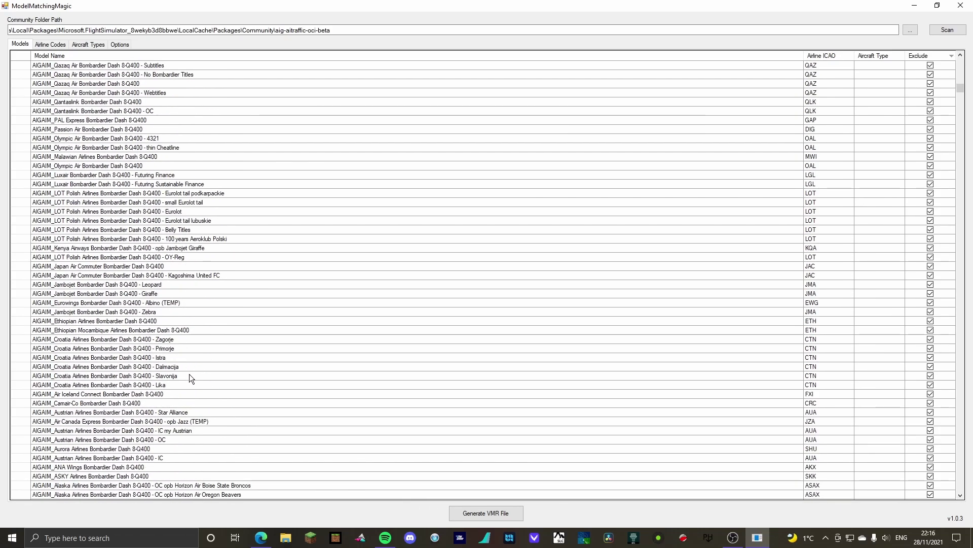
{"action": "scroll", "coordinate": [193, 370], "scroll_direction": "down", "scroll_amount": 11}
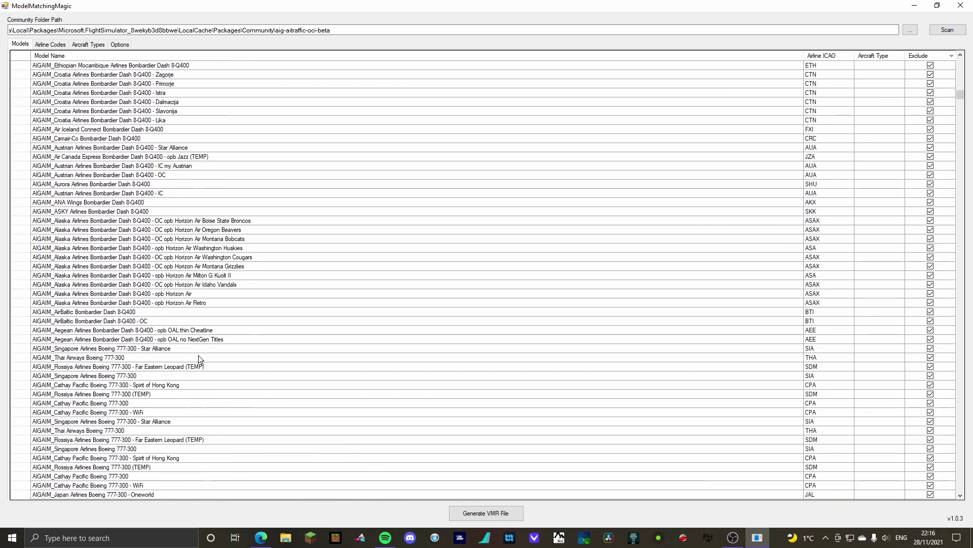
{"action": "scroll", "coordinate": [202, 355], "scroll_direction": "down", "scroll_amount": 7}
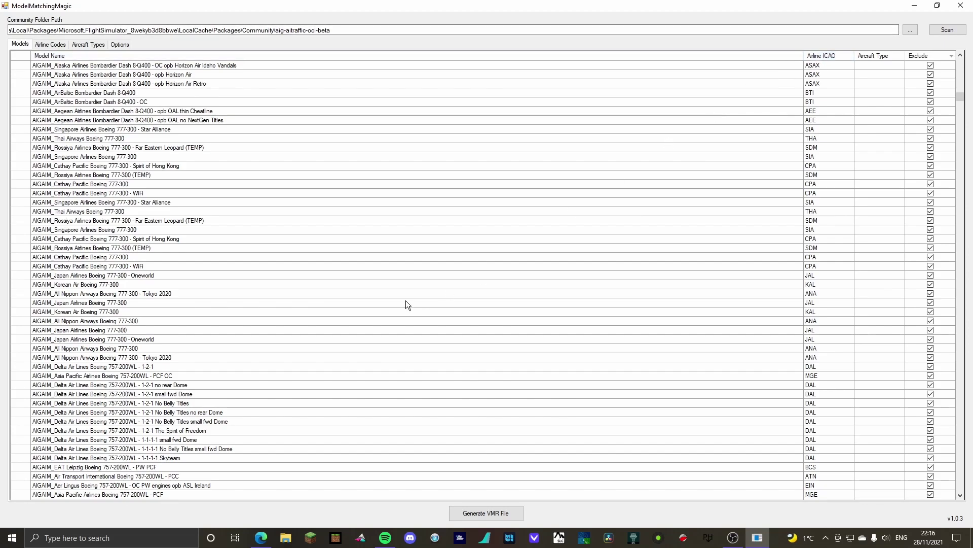
{"action": "scroll", "coordinate": [395, 304], "scroll_direction": "down", "scroll_amount": 14}
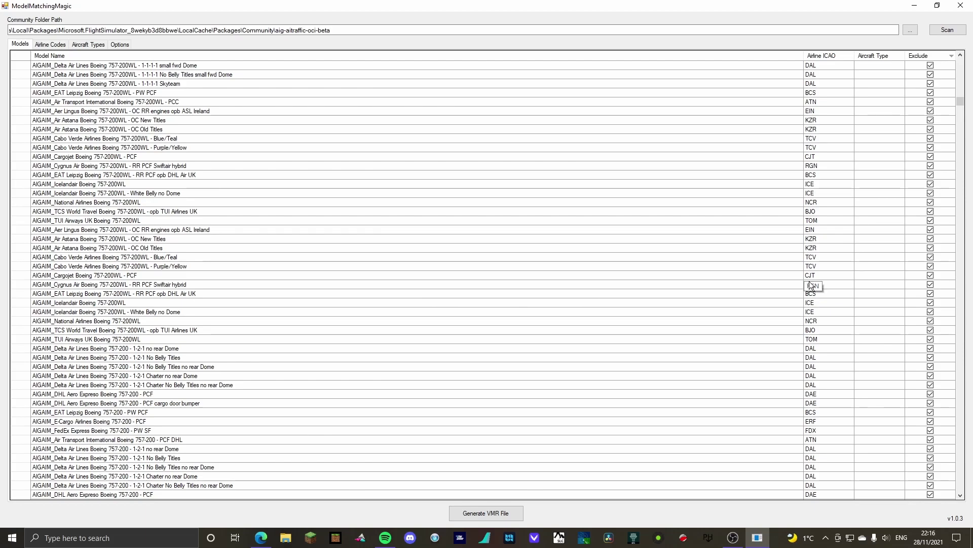
{"action": "scroll", "coordinate": [811, 299], "scroll_direction": "down", "scroll_amount": 6}
{"action": "scroll", "coordinate": [807, 303], "scroll_direction": "down", "scroll_amount": 4}
{"action": "scroll", "coordinate": [804, 303], "scroll_direction": "down", "scroll_amount": 13}
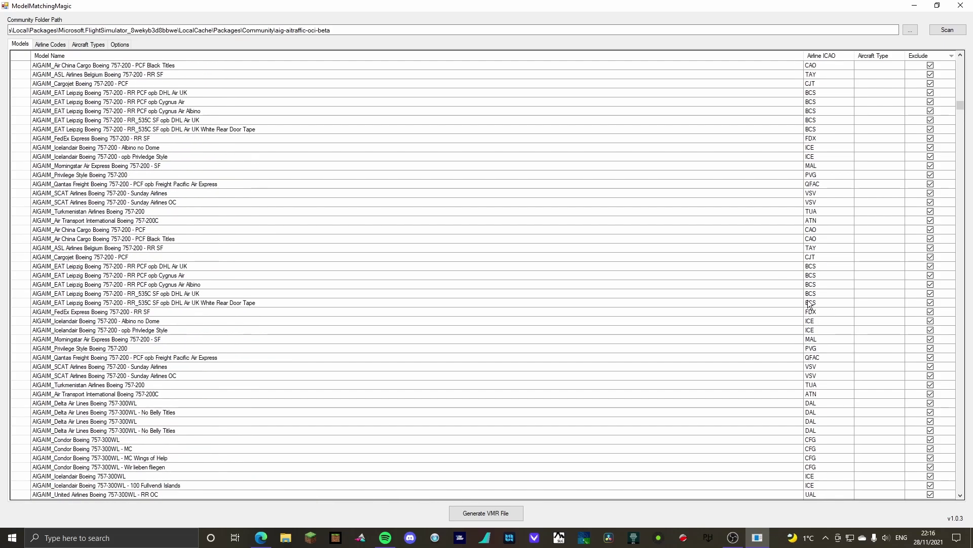
{"action": "scroll", "coordinate": [801, 304], "scroll_direction": "down", "scroll_amount": 3}
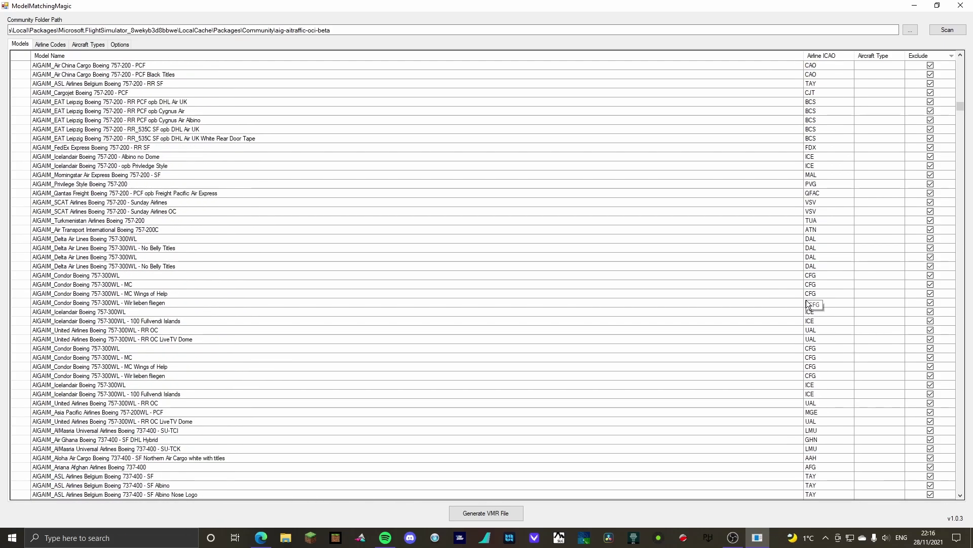
{"action": "scroll", "coordinate": [802, 310], "scroll_direction": "down", "scroll_amount": 3}
{"action": "scroll", "coordinate": [799, 309], "scroll_direction": "down", "scroll_amount": 20}
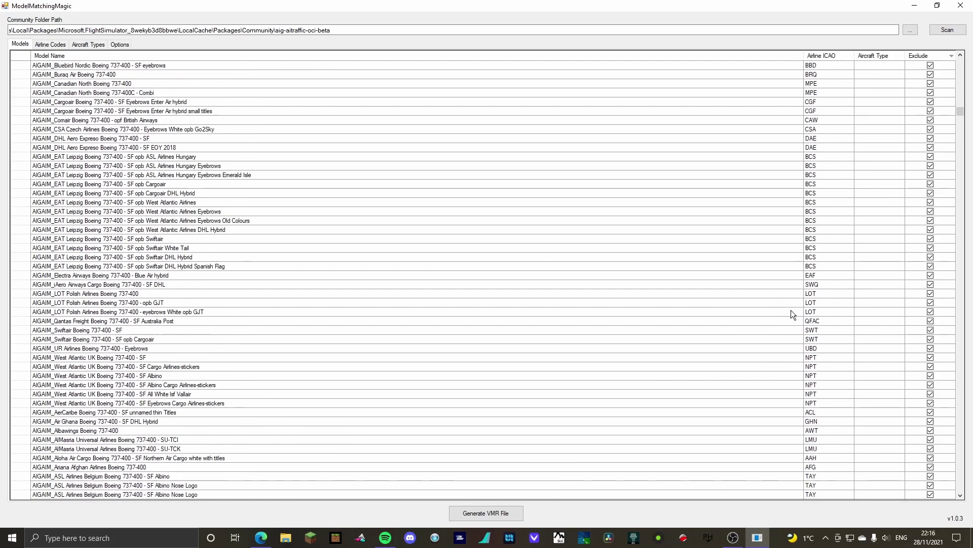
{"action": "scroll", "coordinate": [794, 310], "scroll_direction": "down", "scroll_amount": 6}
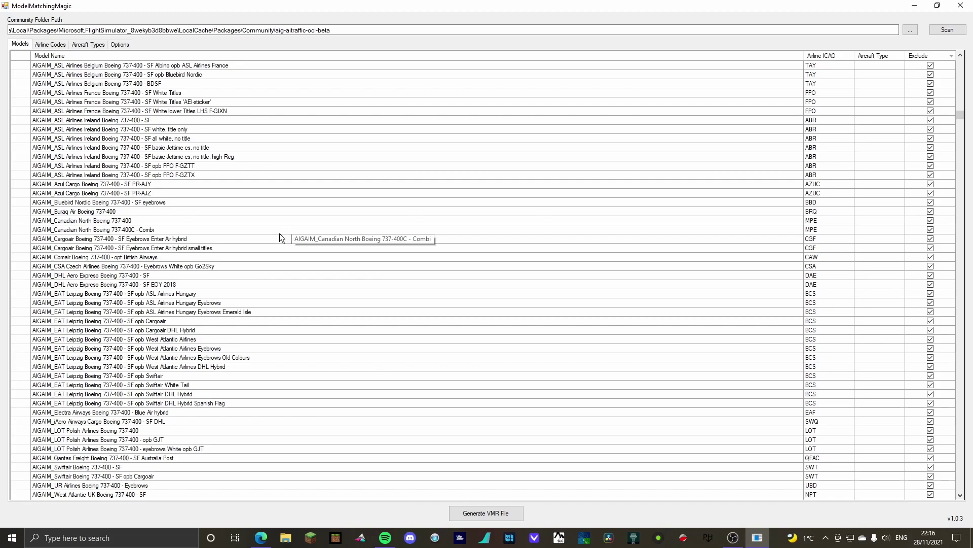
Add DHLX as an ICAO code for Lufthansa in the Airline Codes list.
{"action": "left_click", "coordinate": [53, 45]}
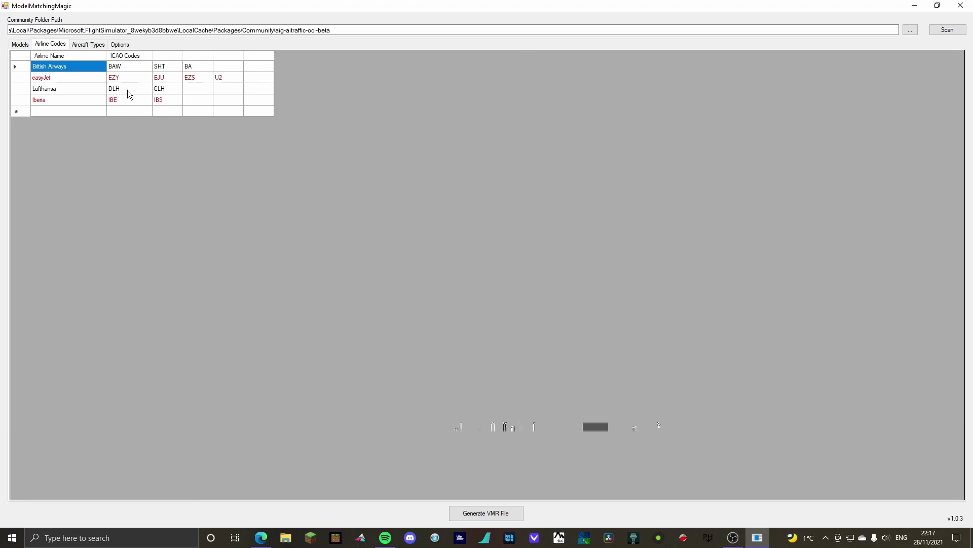
{"action": "left_click", "coordinate": [198, 89]}
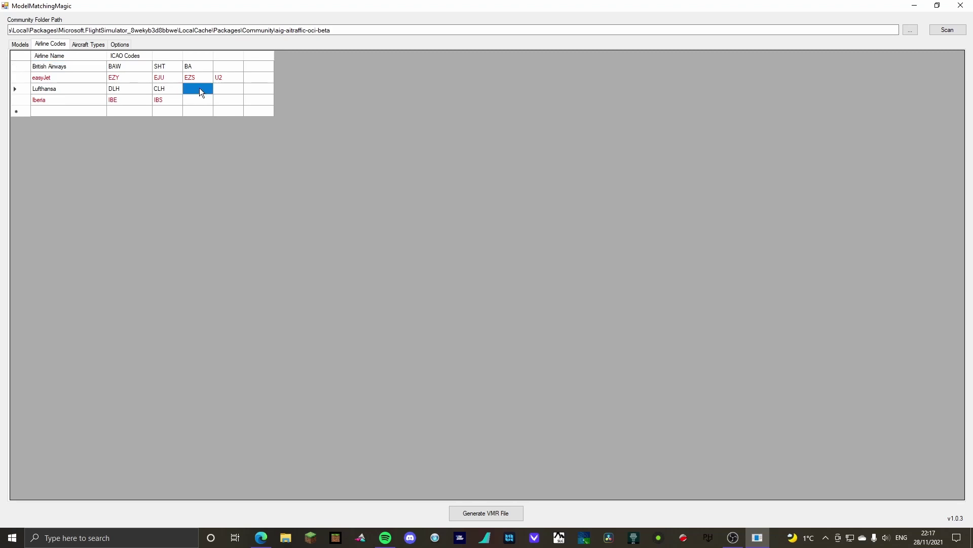
{"action": "left_click", "coordinate": [192, 88]}
{"action": "type", "text": "DHLX"}
Create a new Easyjet airline entry with ICAO codes EZY and EJU, then return to Models.
{"action": "left_click", "coordinate": [48, 111]}
{"action": "left_click", "coordinate": [51, 112]}
{"action": "type", "text": "E"}
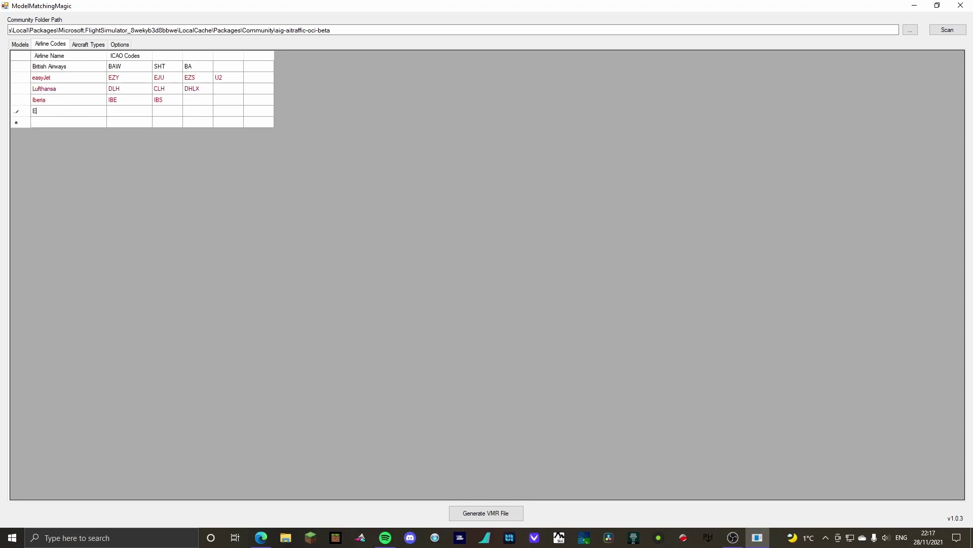
{"action": "type", "text": "asyjet"}
{"action": "left_click", "coordinate": [129, 112]}
{"action": "type", "text": "EZY"}
{"action": "type", "text": "EJU"}
{"action": "left_click", "coordinate": [21, 46]}
{"action": "scroll", "coordinate": [644, 230], "scroll_direction": "down", "scroll_amount": 10}
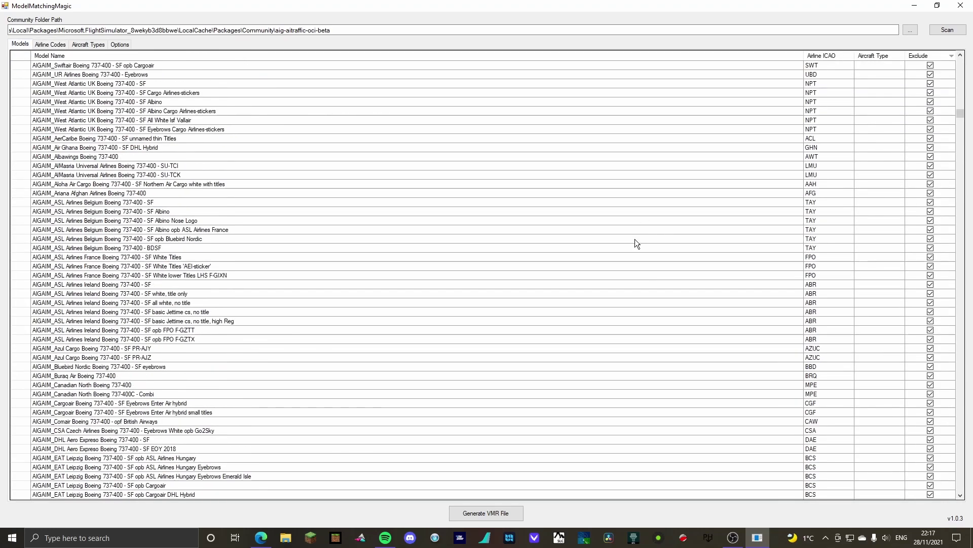
Generate the ModelMatchingMagic.vmr file and select it in File Explorer.
{"action": "left_click", "coordinate": [479, 512]}
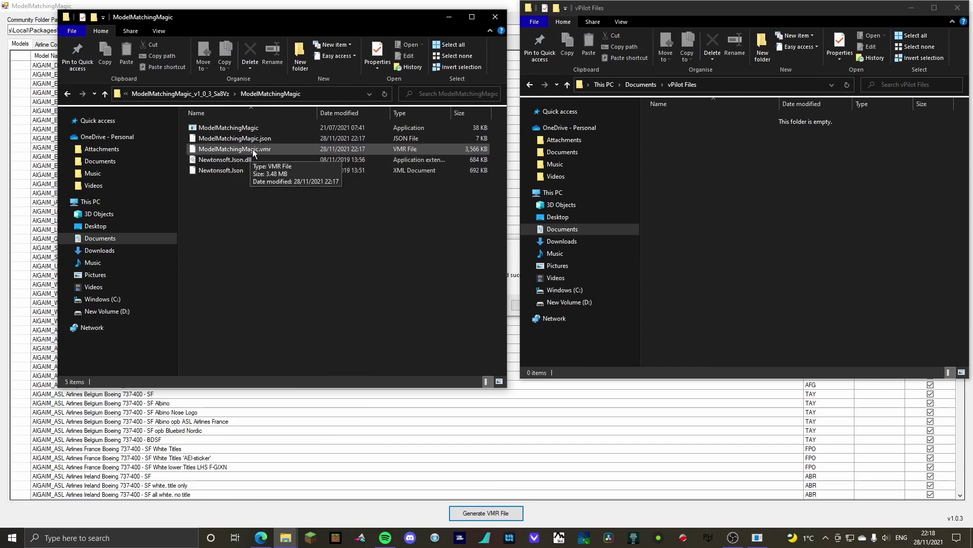
{"action": "left_click", "coordinate": [247, 150]}
{"action": "right_click", "coordinate": [247, 149]}
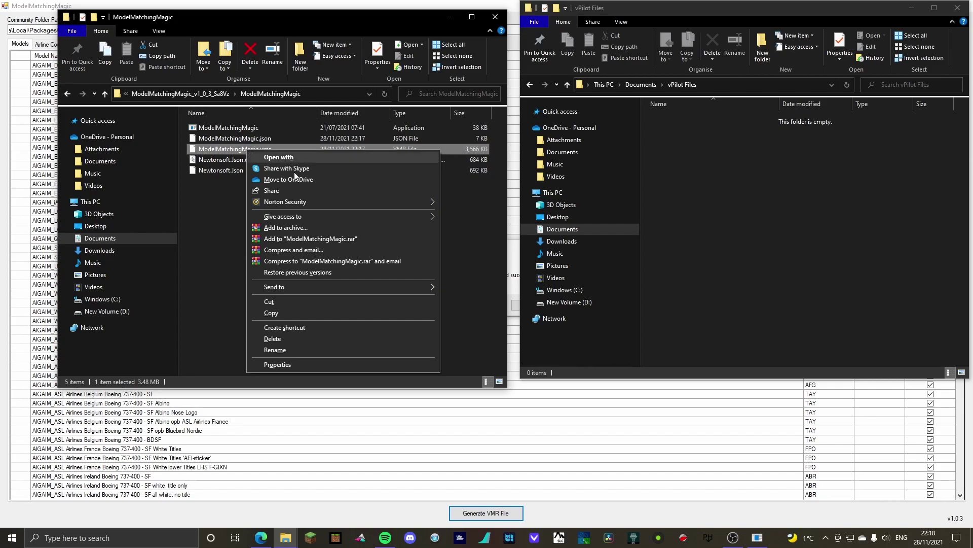
{"action": "left_click", "coordinate": [220, 147]}
{"action": "left_click_drag", "start_coordinate": [220, 147], "coordinate": [276, 149]}
Copy ModelMatchingMagic.vmr and paste it into the empty Documents\vPilot Files folder.
{"action": "right_click", "coordinate": [275, 149]}
{"action": "left_click", "coordinate": [304, 313]}
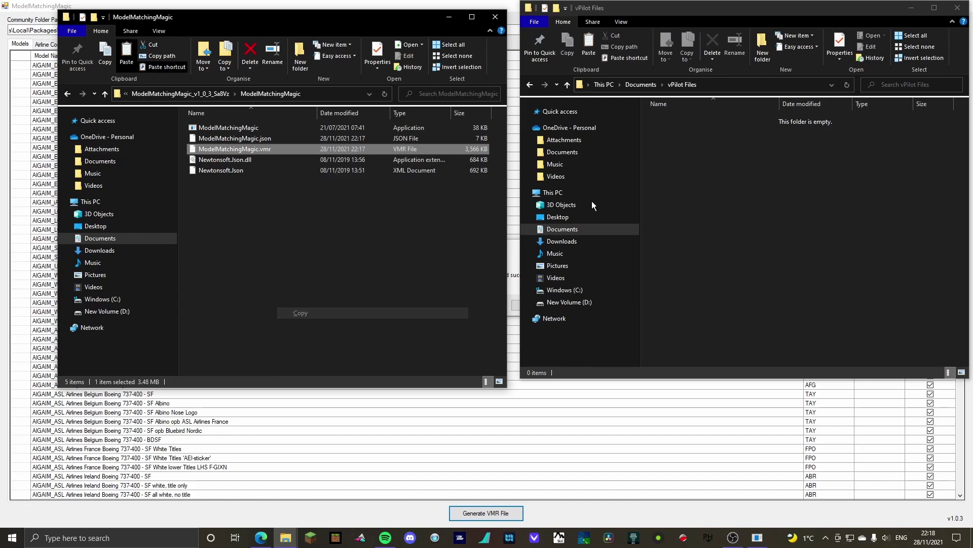
{"action": "right_click", "coordinate": [670, 132]}
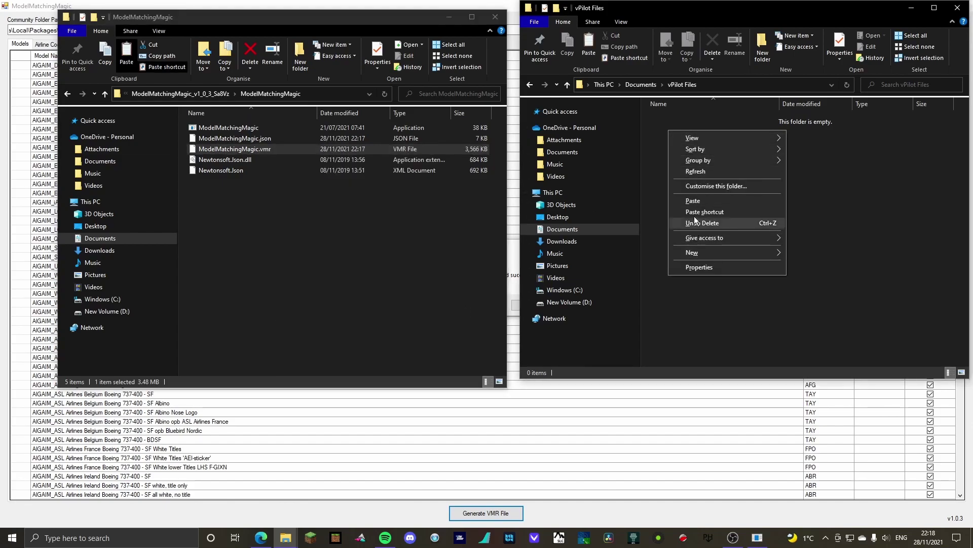
{"action": "left_click", "coordinate": [693, 201]}
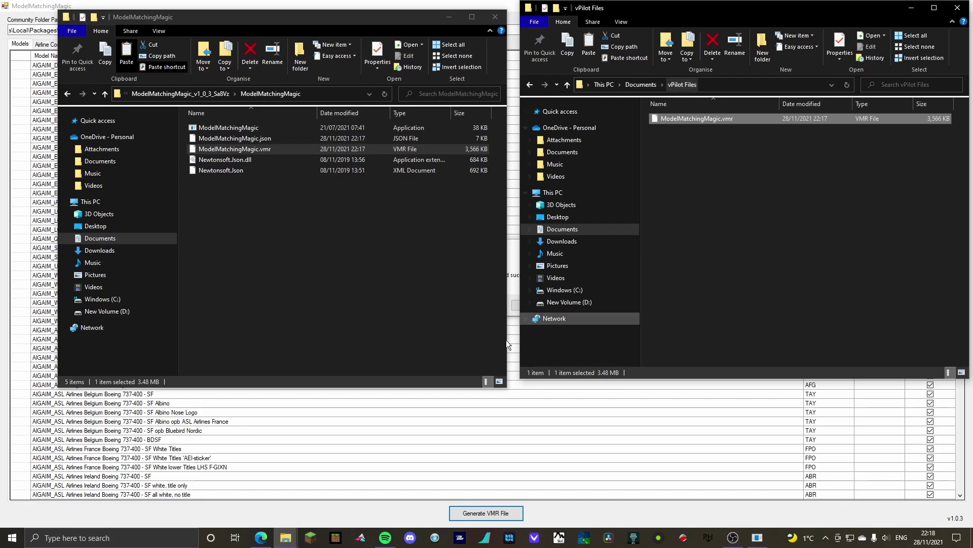
Launch vPilot, decline the 2.8.4 update, and show MSFS Model Matching's Custom Rules page.
{"action": "left_click", "coordinate": [437, 541]}
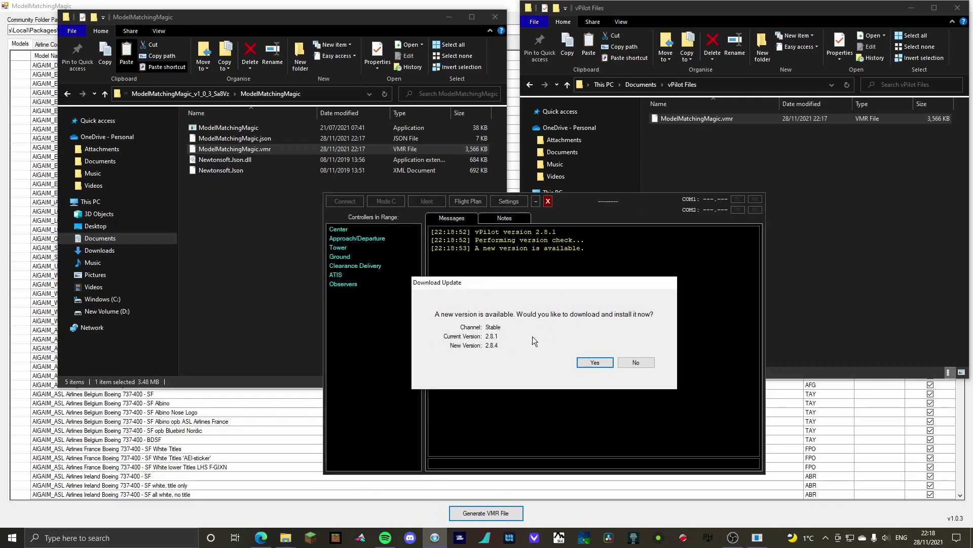
{"action": "left_click", "coordinate": [644, 363]}
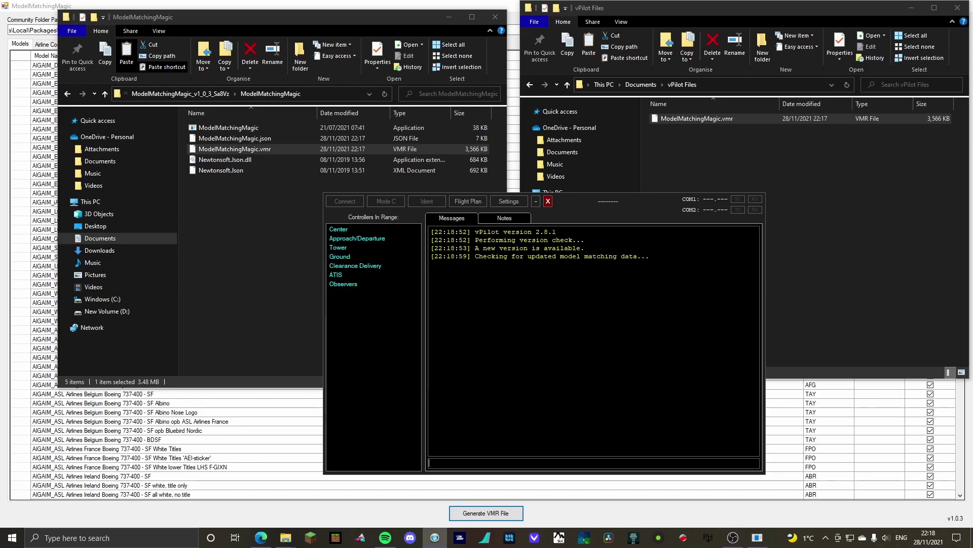
{"action": "left_click", "coordinate": [508, 202]}
{"action": "left_click", "coordinate": [442, 303]}
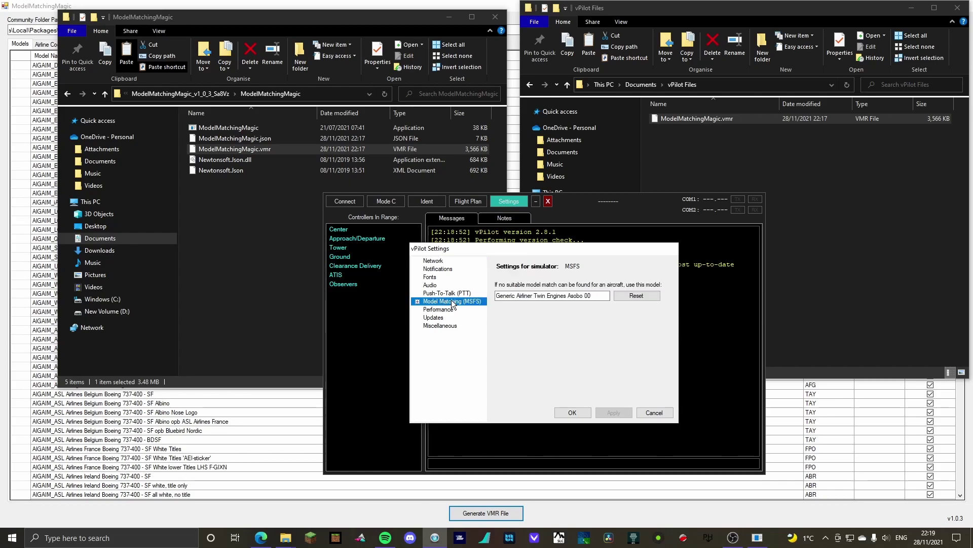
{"action": "left_click", "coordinate": [417, 302]}
{"action": "left_click", "coordinate": [441, 310]}
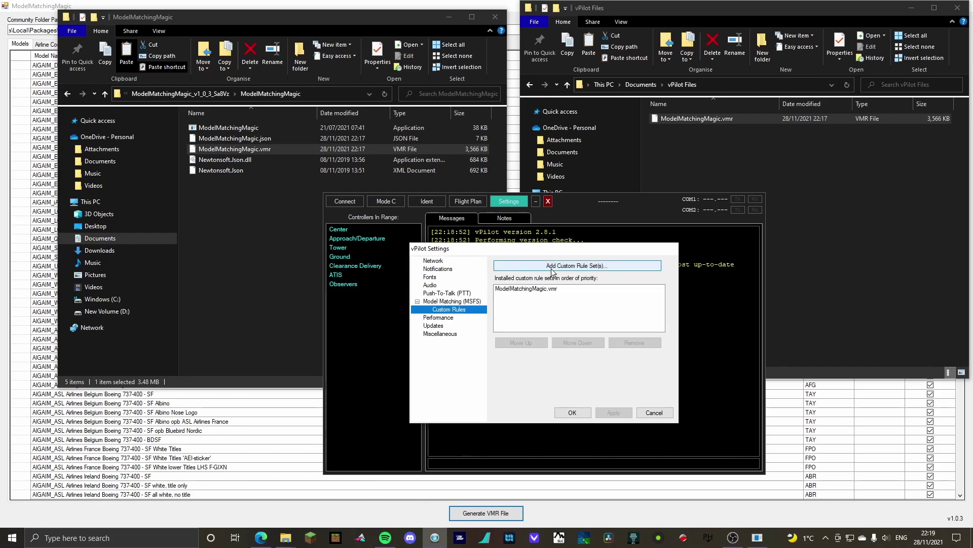
Add ModelMatchingMagic.vmr from vPilot Files as a custom rule set, remove the duplicate, and save.
{"action": "left_click", "coordinate": [551, 266]}
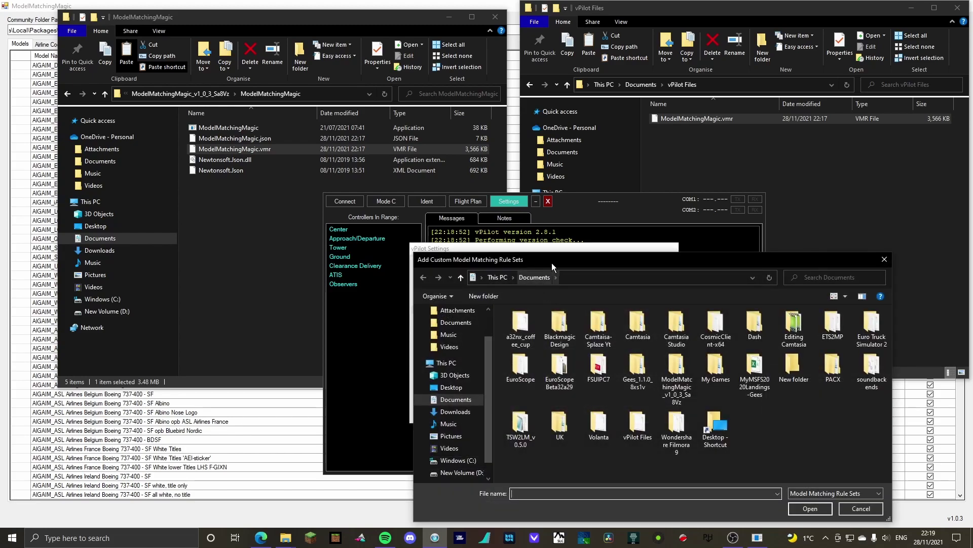
{"action": "double_click", "coordinate": [637, 435]}
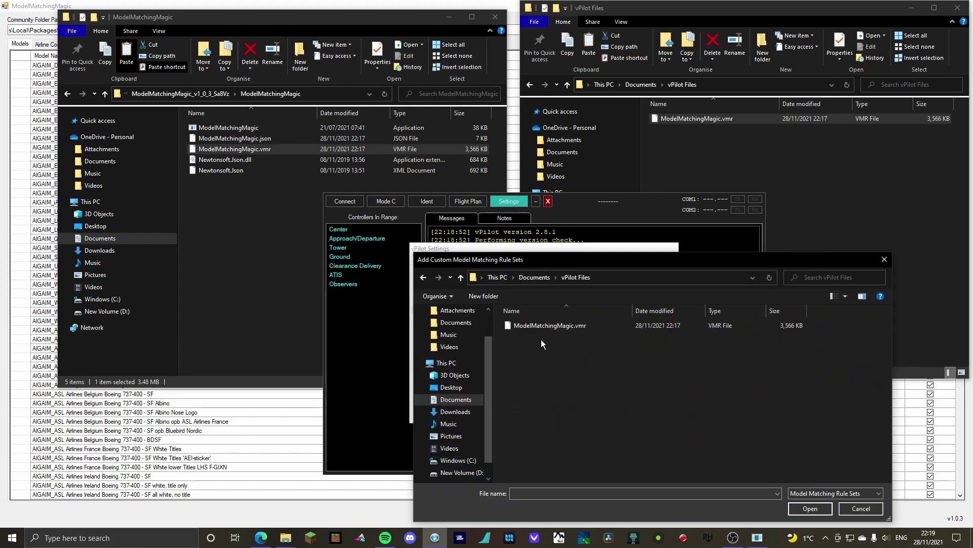
{"action": "left_click", "coordinate": [547, 326]}
{"action": "left_click", "coordinate": [814, 509]}
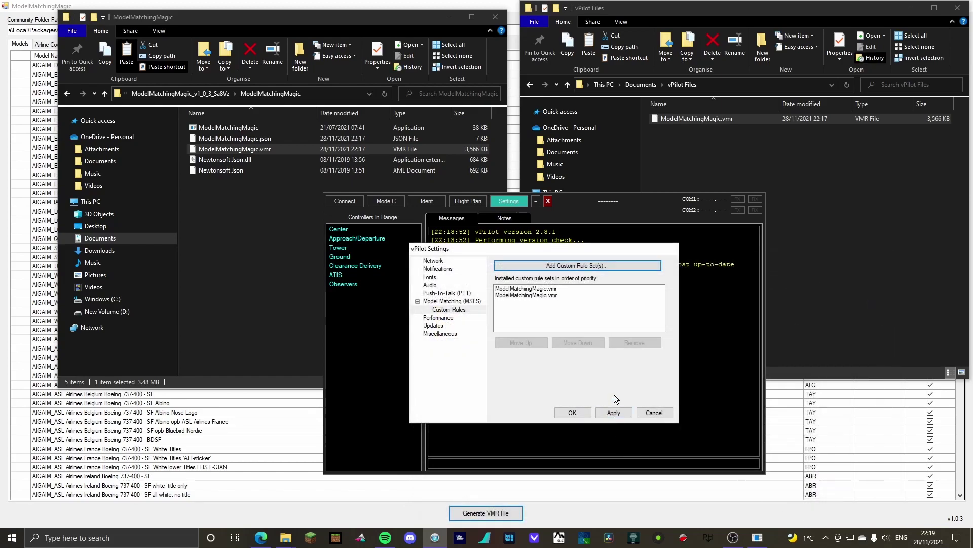
{"action": "left_click", "coordinate": [554, 289]}
{"action": "left_click", "coordinate": [622, 344]}
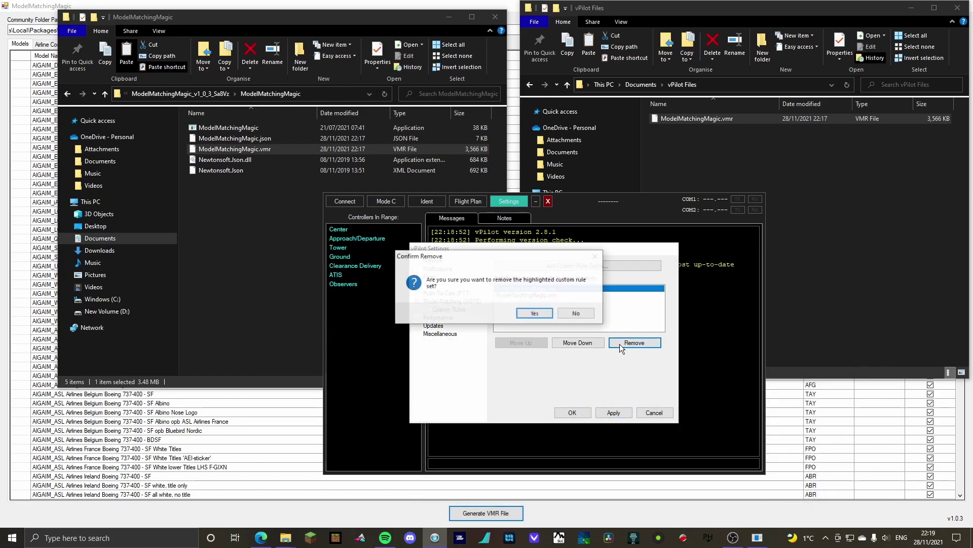
{"action": "left_click", "coordinate": [535, 312]}
{"action": "left_click", "coordinate": [614, 414]}
{"action": "left_click", "coordinate": [572, 413]}
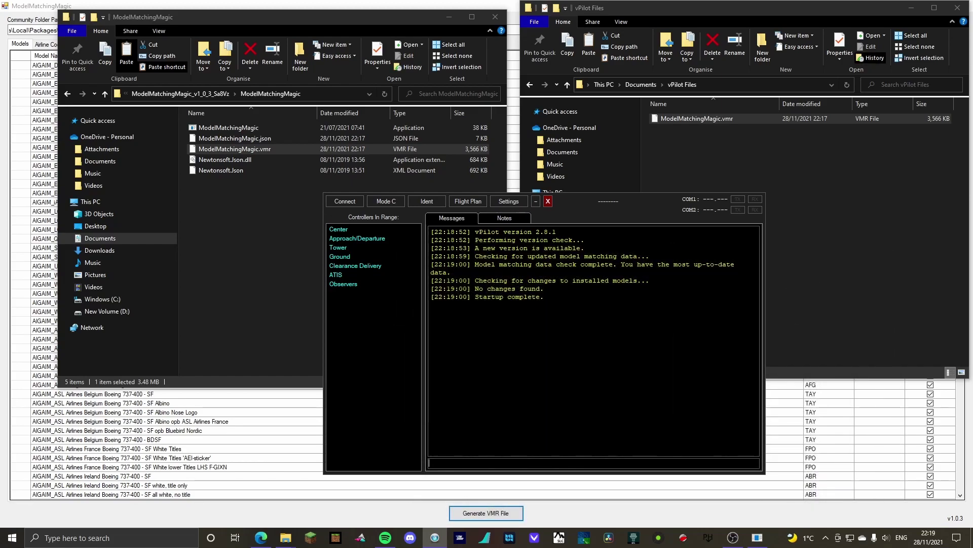